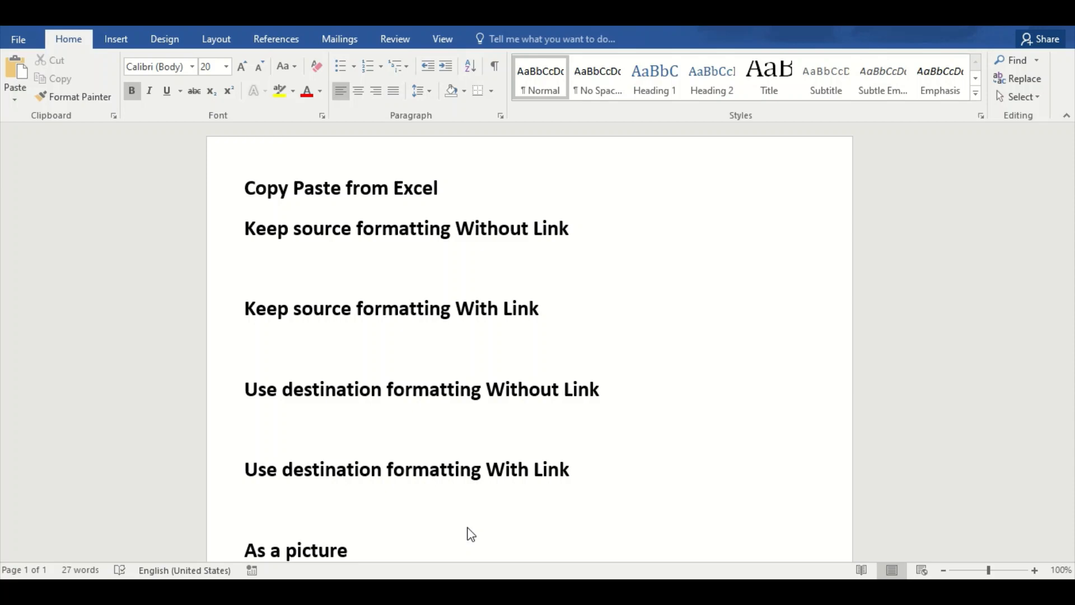
Switch to the Excel workbook and copy the entire Loan Amortization Table.
key(alt+Tab)
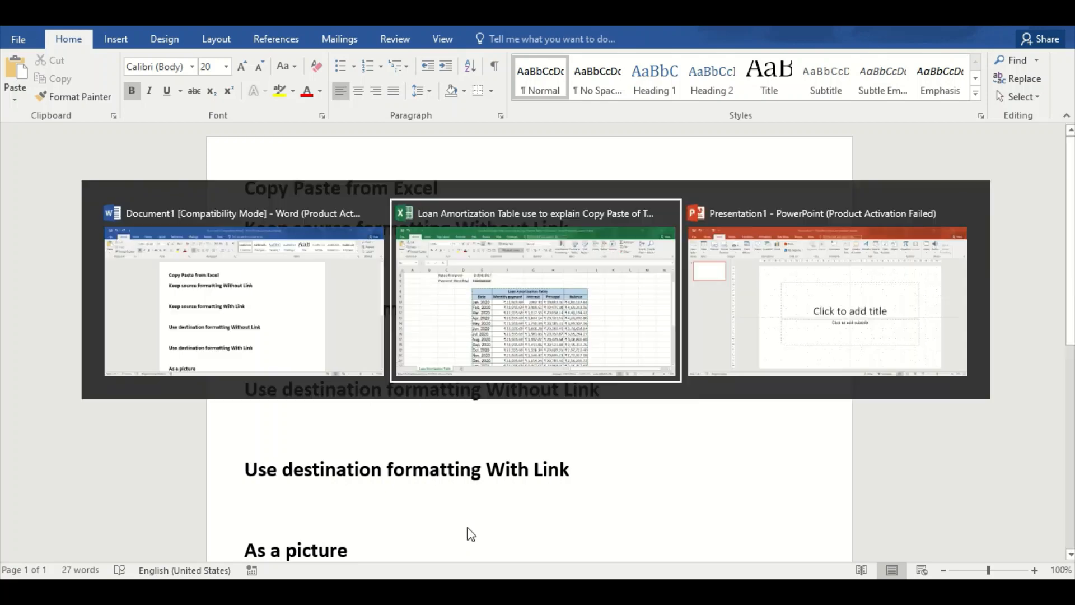
key(ctrl+a)
key(ctrl+c)
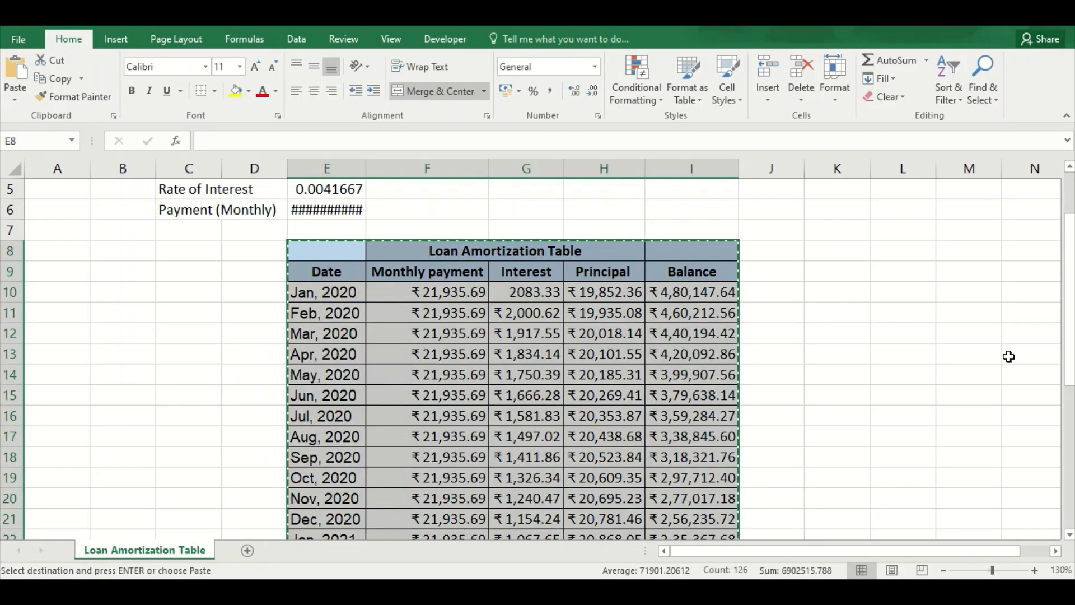
drag(1067, 348, 1068, 339)
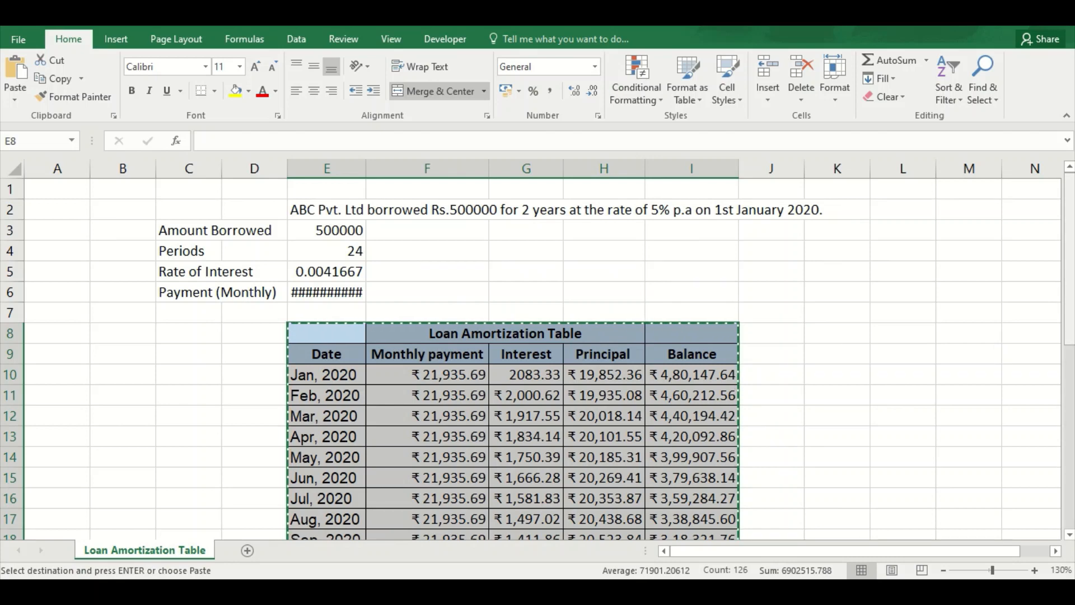
drag(1069, 291, 1068, 301)
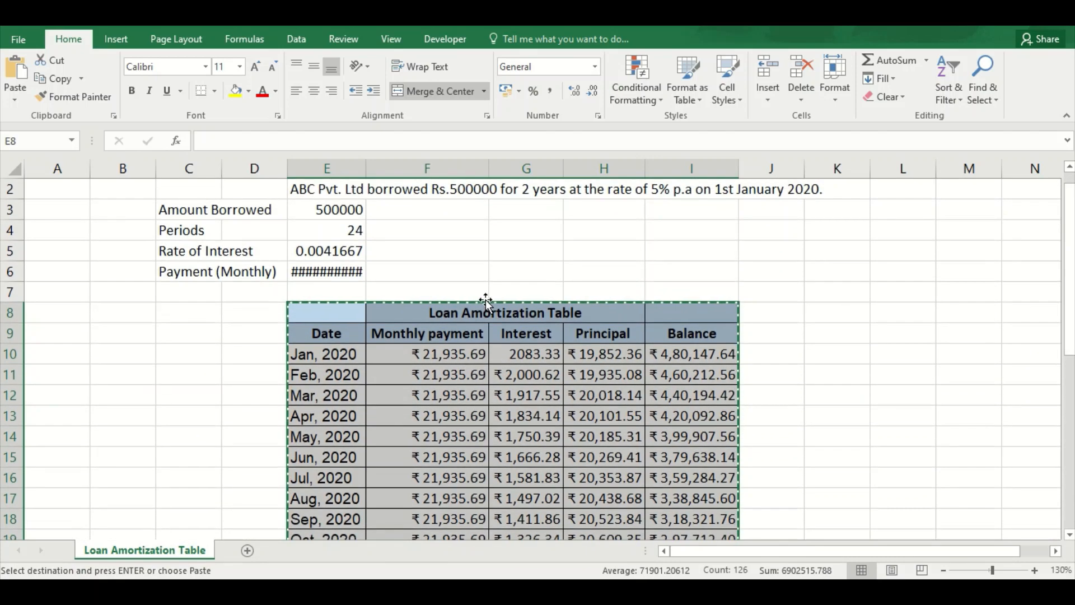
Reselect the Loan Amortization Table from its header row to the Dec, 2021 row, range E8:I33.
click(450, 284)
click(336, 313)
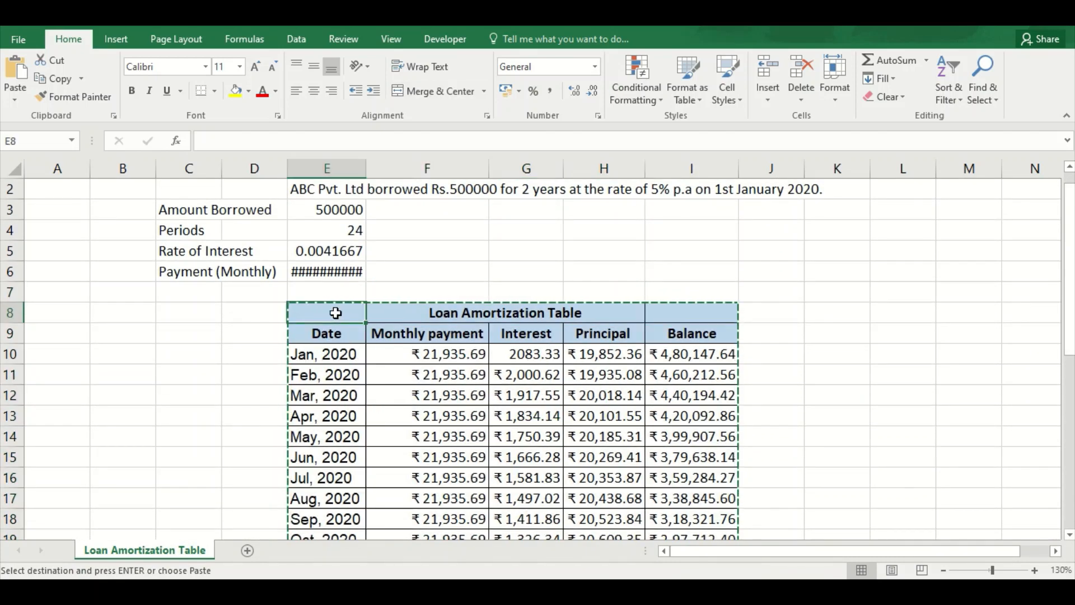
key(shift+Right)
key(shift+Right)
key(shift+Right)
key(shift+Right)
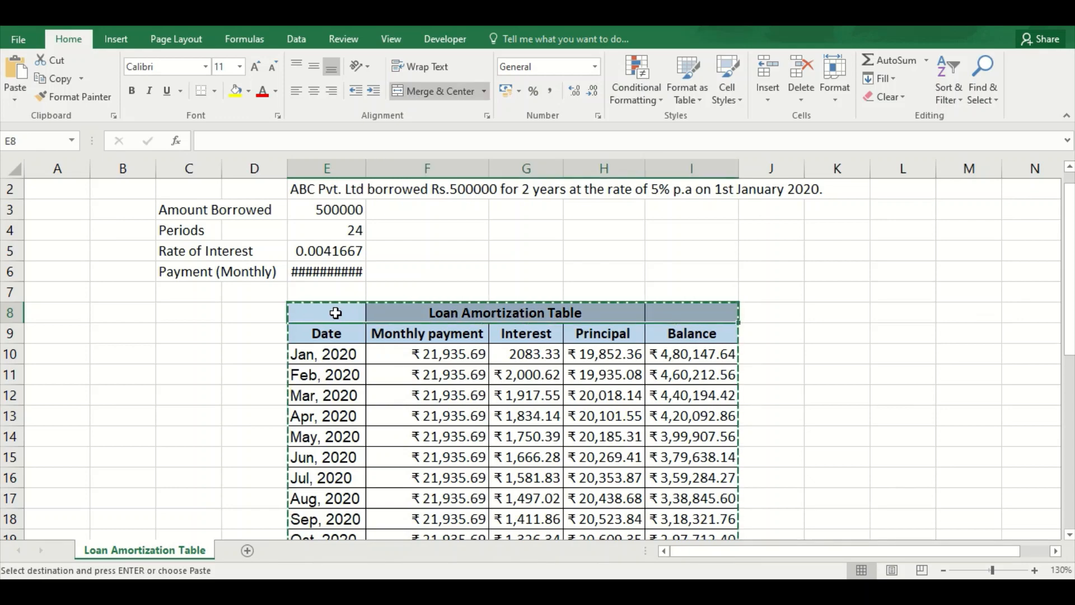
key(shift+Down)
key(shift+Down)
key(shift+Down)
key(shift+Down)
key(shift+Down)
key(shift+Down)
key(shift+Down)
key(shift+Down)
key(shift+Down)
key(shift+Down)
key(shift+Down)
key(shift+Down)
key(shift+Down)
key(shift+Down)
key(shift+Down)
key(shift+Down)
key(shift+Down)
key(shift+Down)
key(shift+Down)
key(shift+Down)
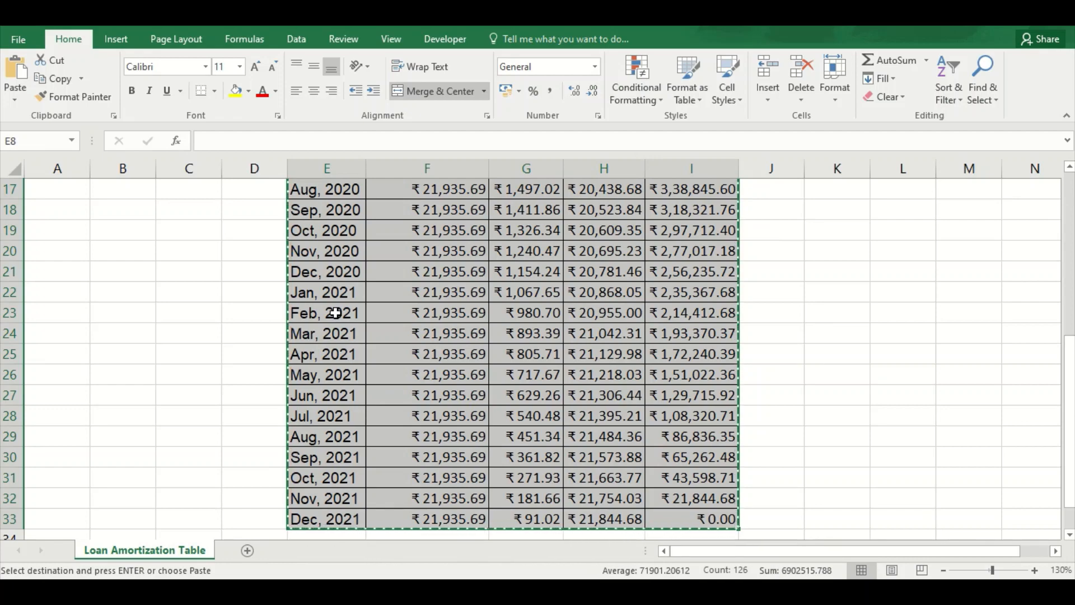
Switch to the Word document and paste the table under "Keep source formatting Without Link" using Keep Source Formatting.
key(alt+Tab)
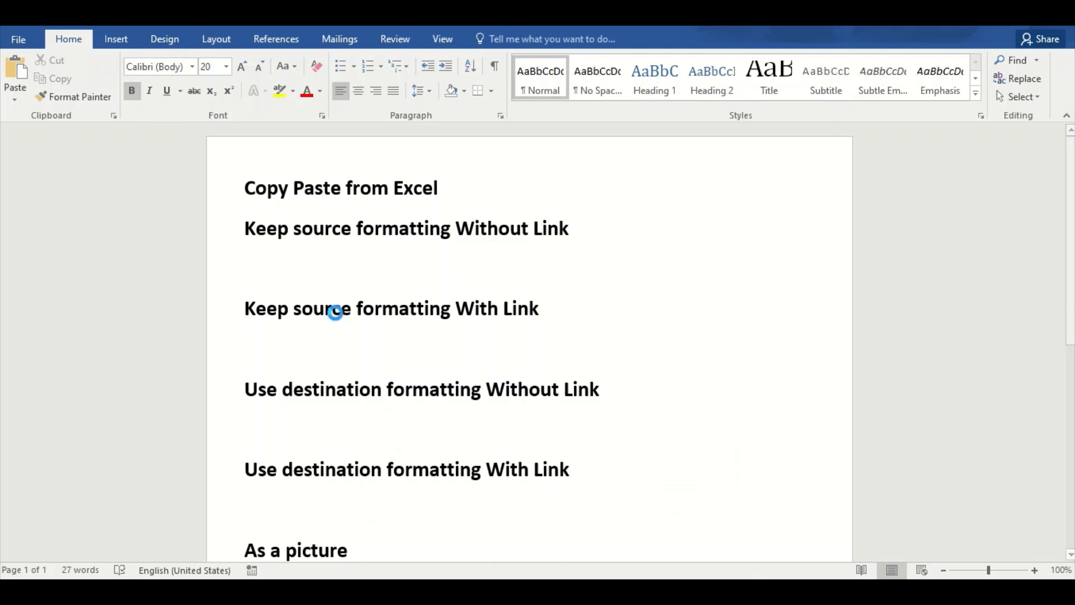
key(ctrl+v)
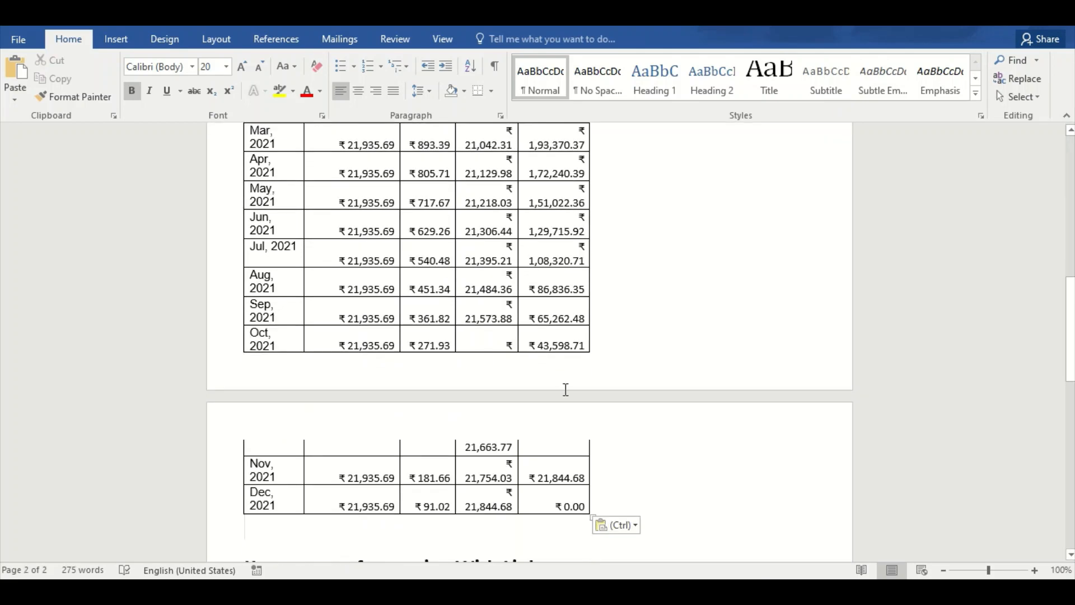
click(622, 523)
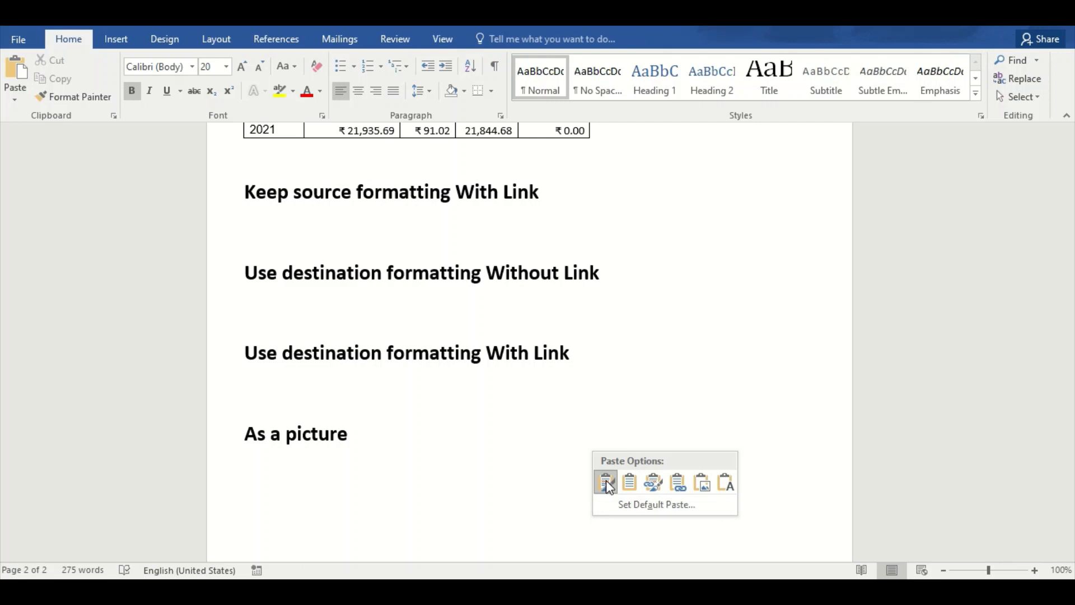
click(606, 479)
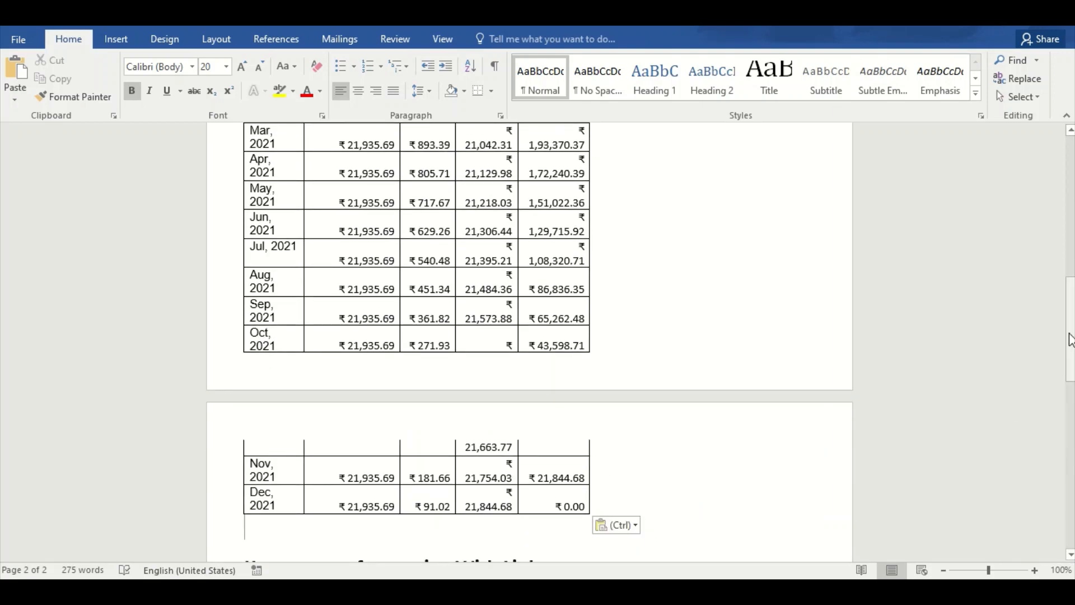
Paste the table under the heading "Keep source formatting With Link" using the Link & Keep Source Formatting option.
drag(1070, 339, 1073, 381)
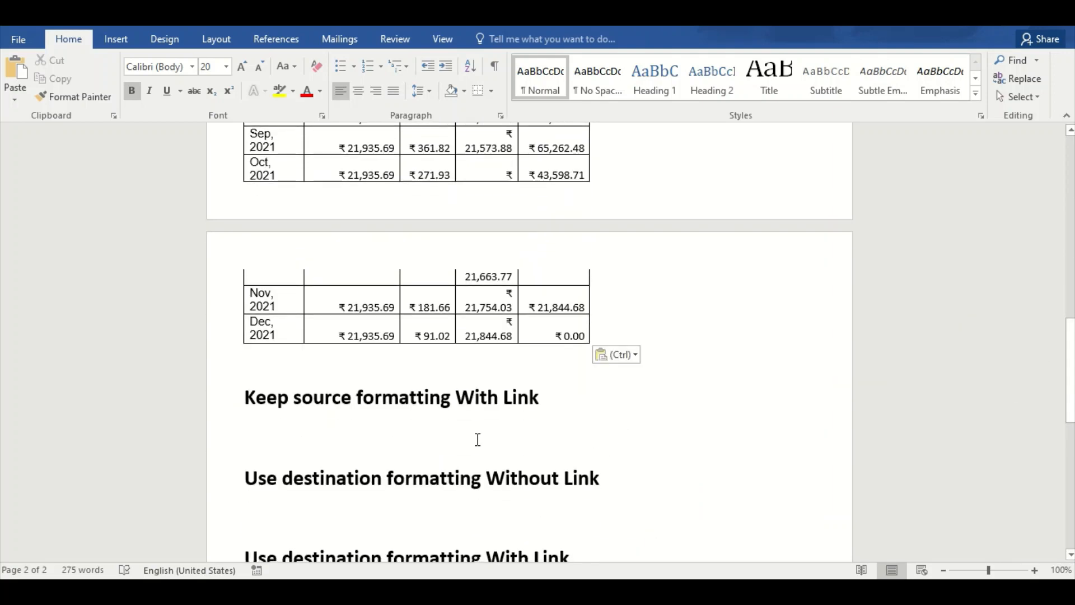
key(ctrl+v)
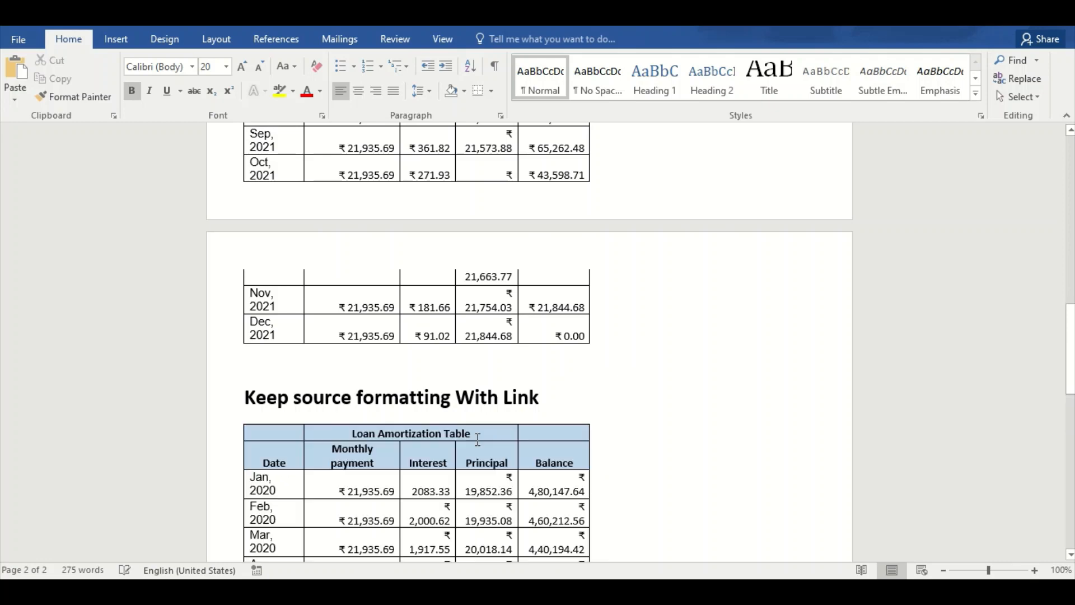
click(615, 524)
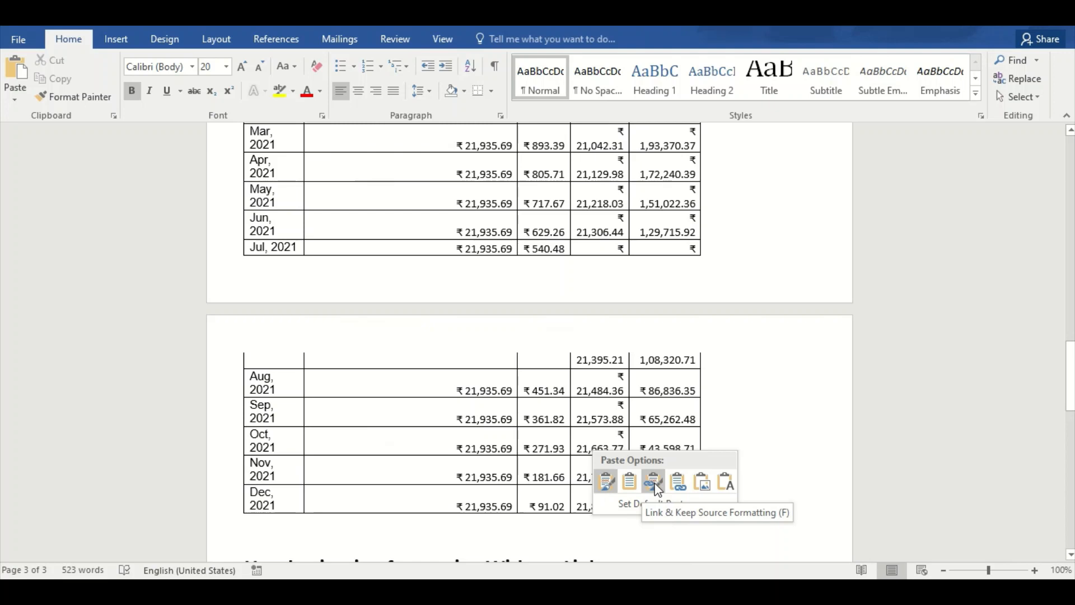
click(653, 482)
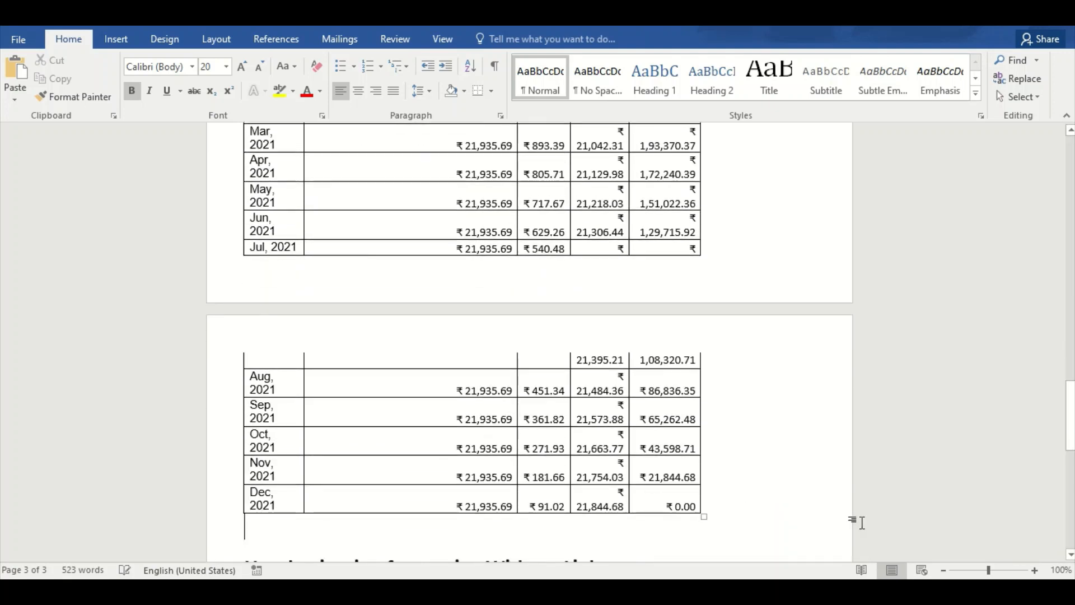
Paste the table under the heading "Use destination formatting Without Link" using the Use Destination Styles option.
drag(1070, 433, 1070, 475)
click(478, 365)
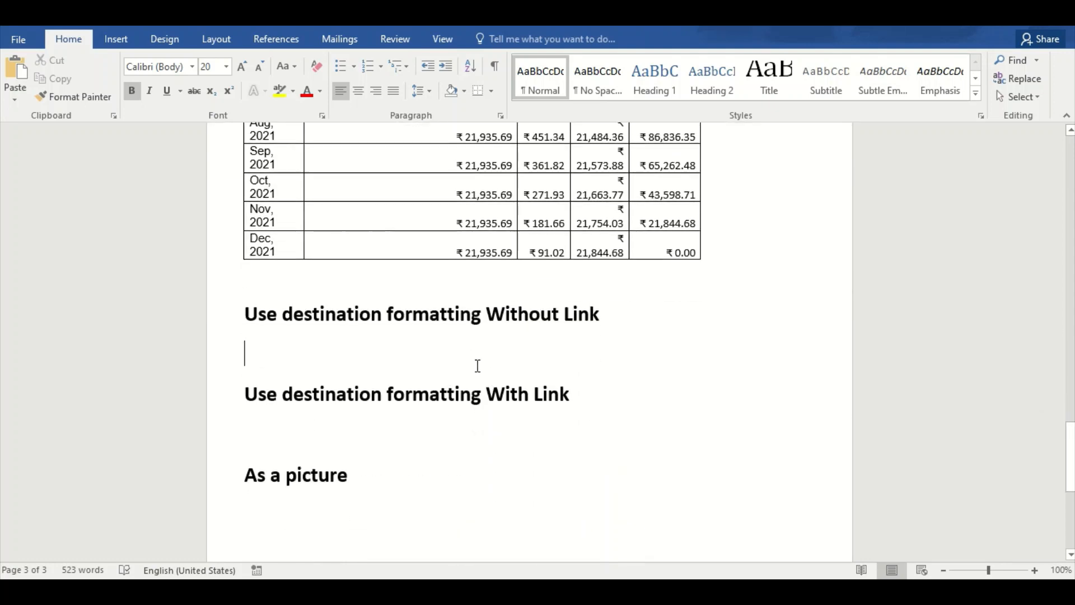
key(ctrl+v)
key(ctrl)
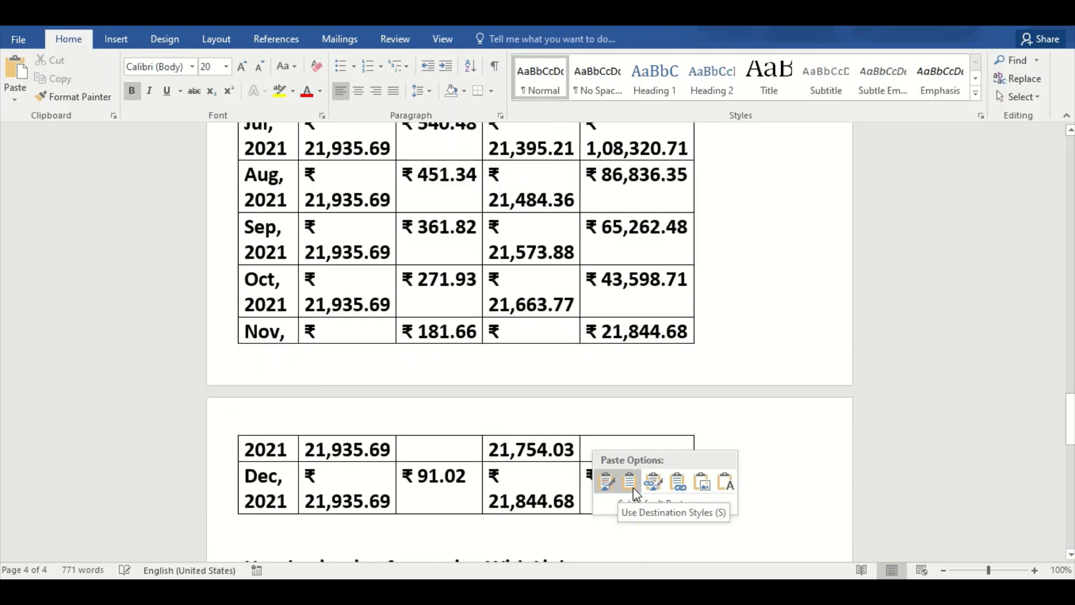
click(633, 487)
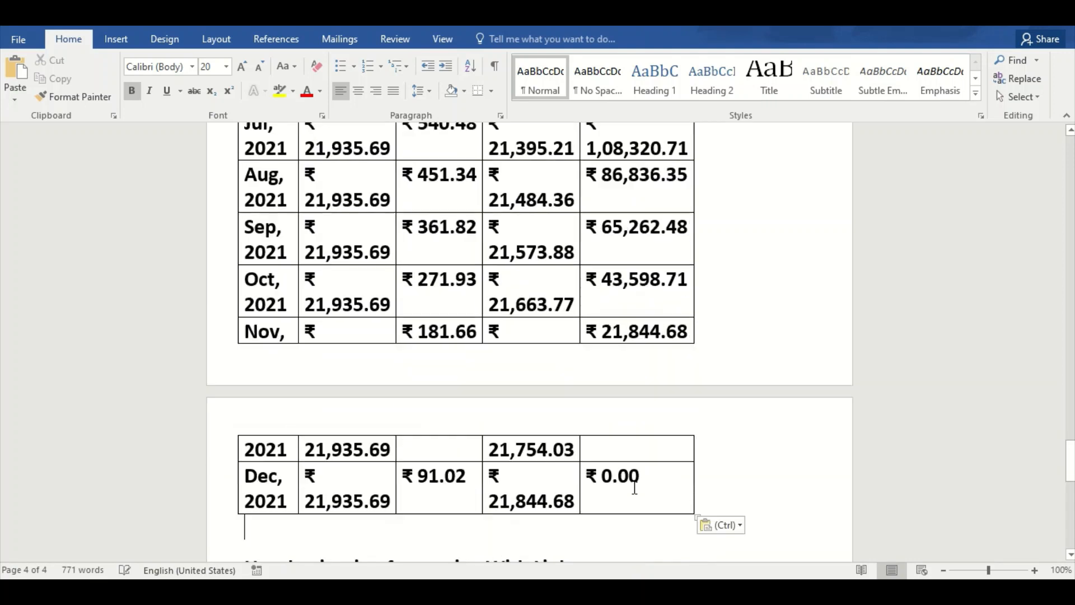
Paste the table under the heading "Use destination formatting With Link" using the Link & Use Destination Styles option.
drag(1070, 475, 1070, 498)
click(549, 345)
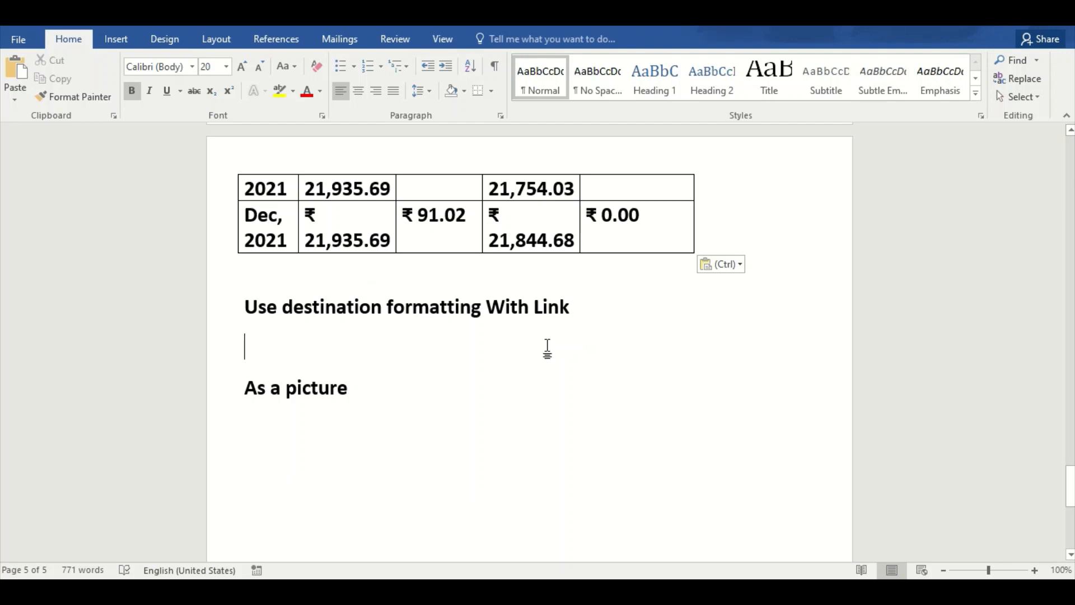
key(ctrl+v)
key(ctrl)
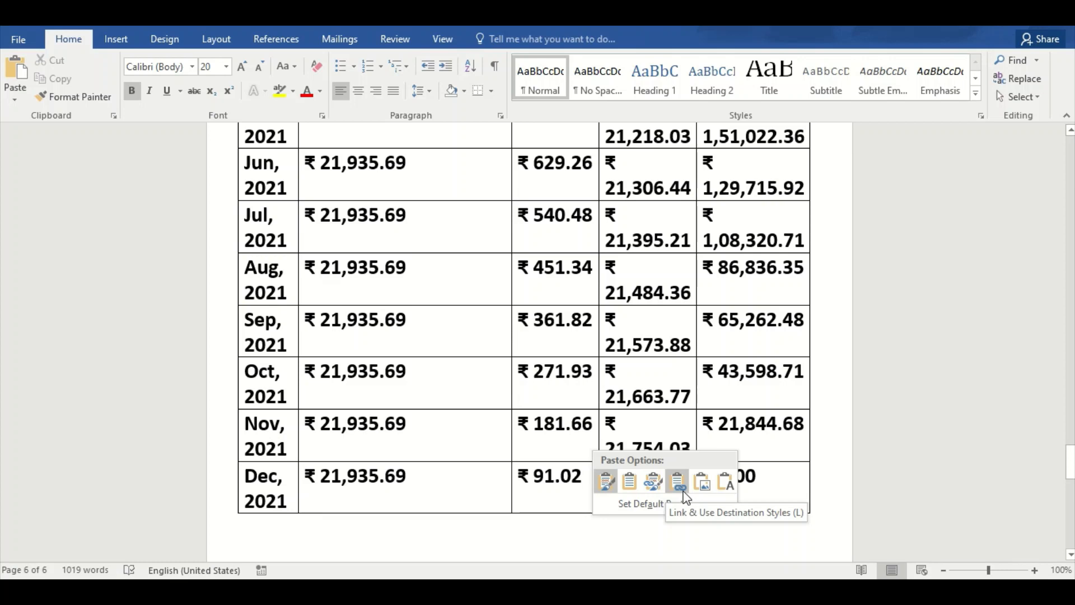
click(682, 495)
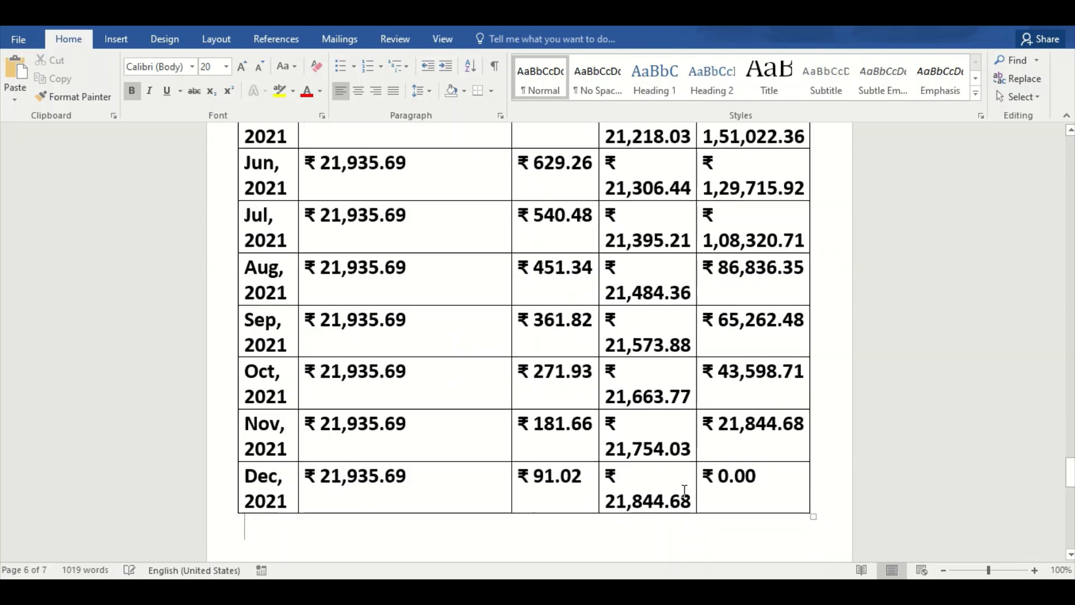
Paste the table below the heading "As a picture" using the Picture paste option.
drag(1071, 473, 1071, 502)
double_click(442, 322)
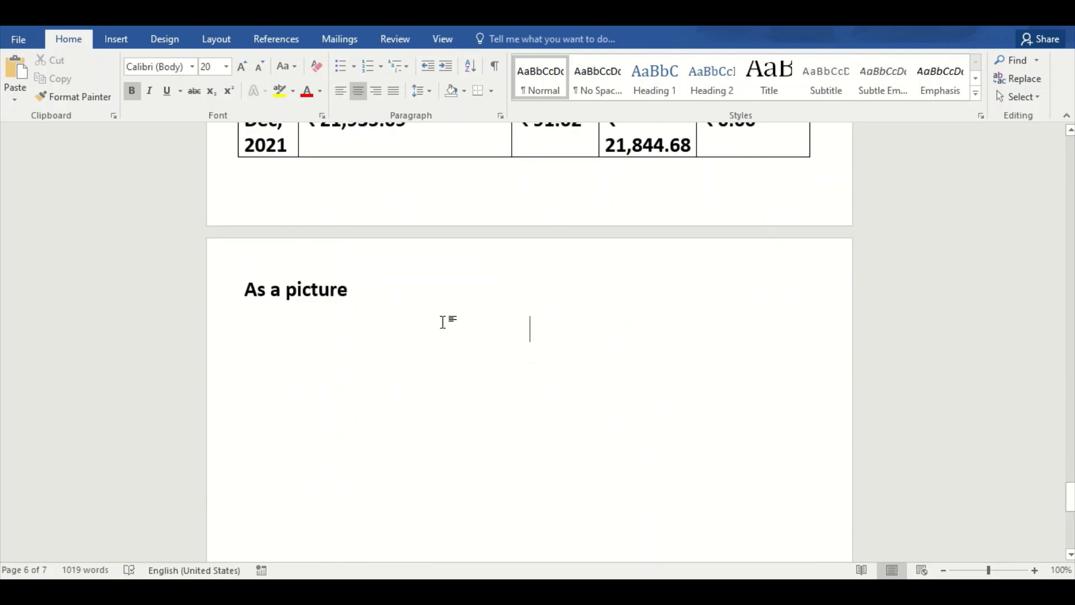
key(ctrl+v)
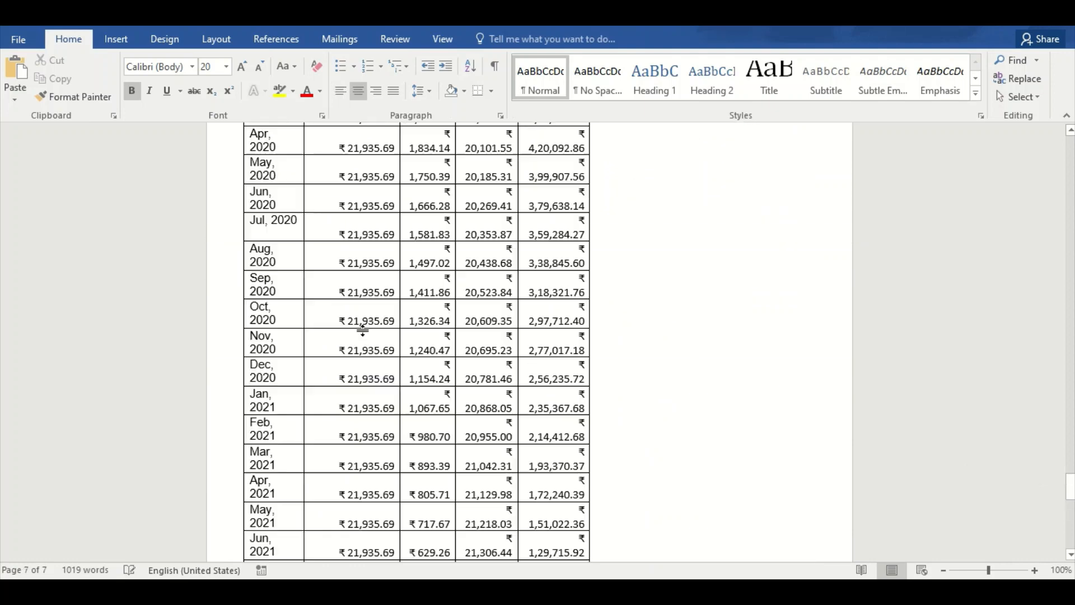
click(616, 509)
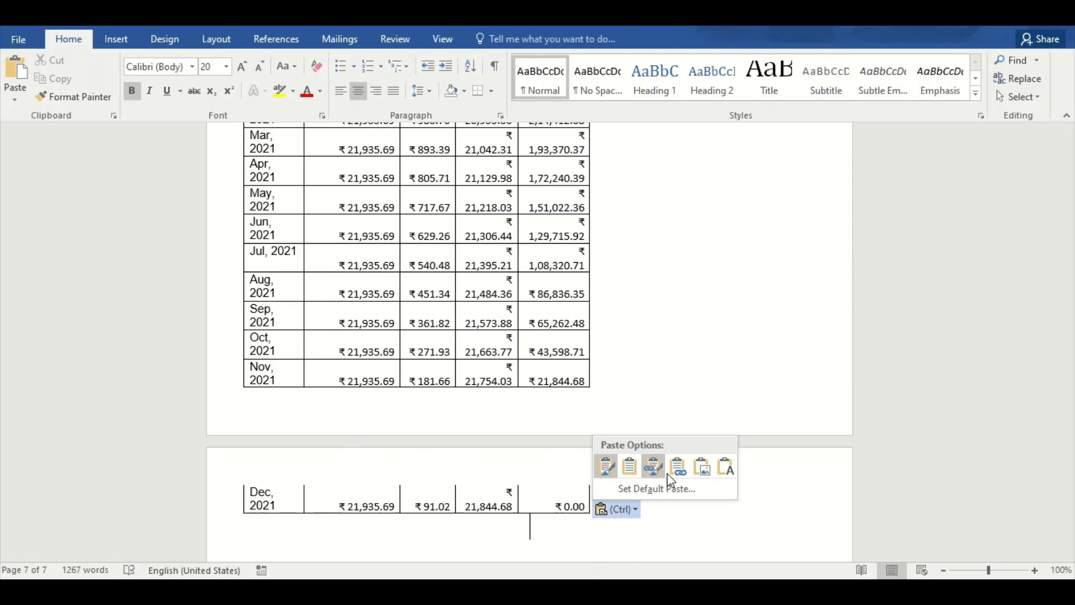
click(702, 468)
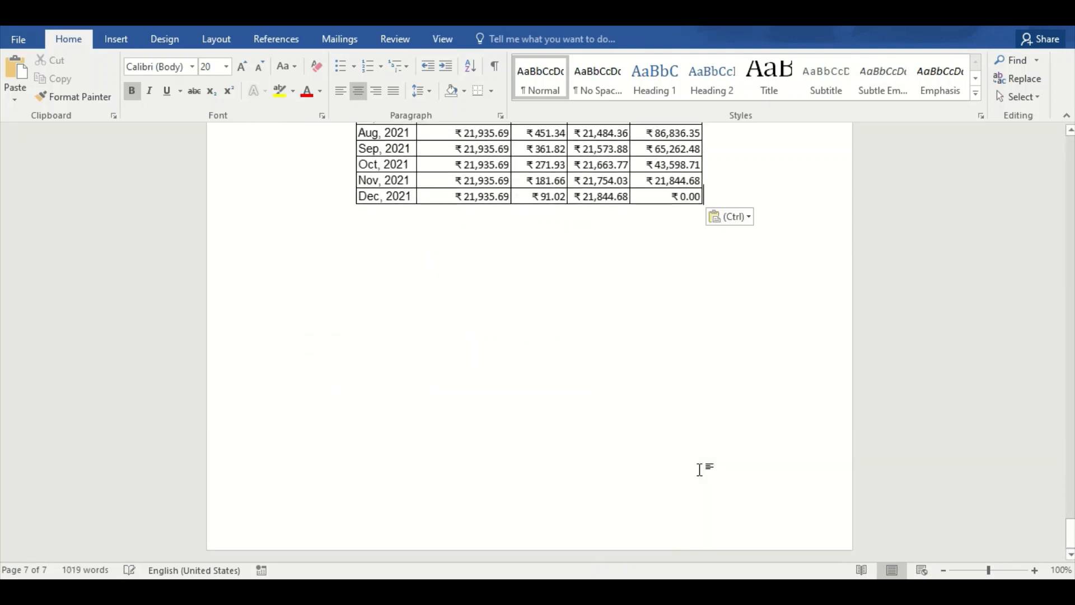
Highlight the words "Without Link" in yellow in the heading "Keep source formatting Without Link".
drag(1070, 536, 1070, 159)
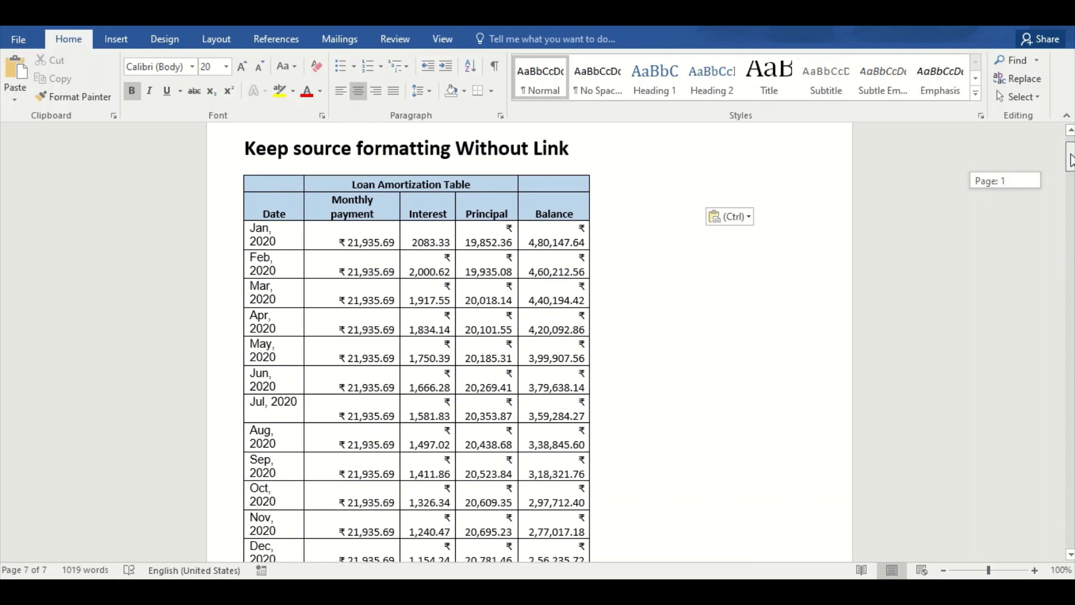
drag(1070, 160, 1069, 161)
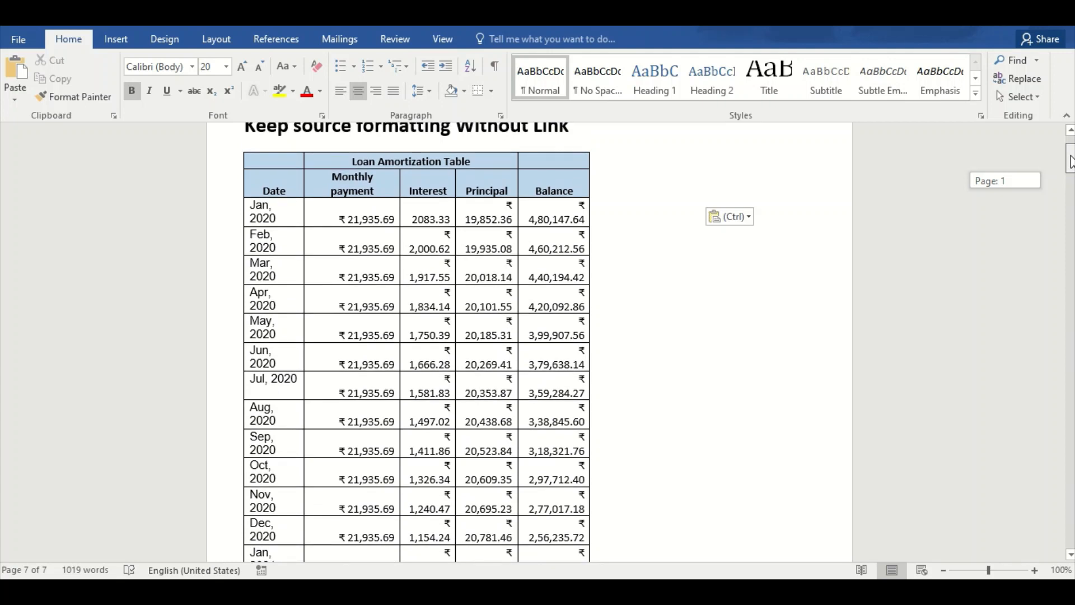
drag(1070, 161, 1070, 161)
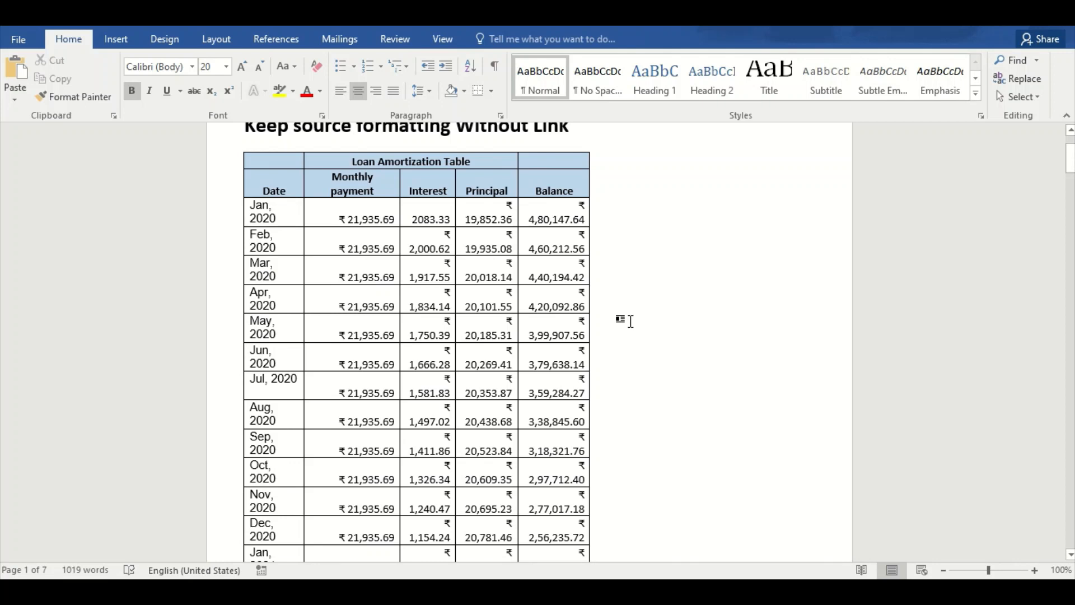
drag(457, 126, 538, 124)
click(279, 91)
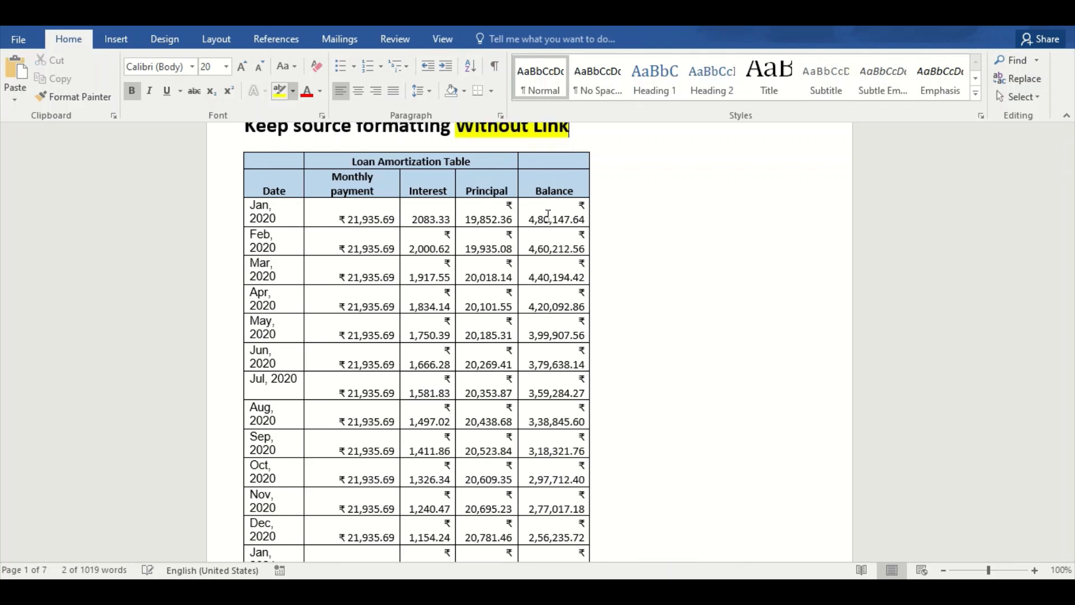
click(660, 286)
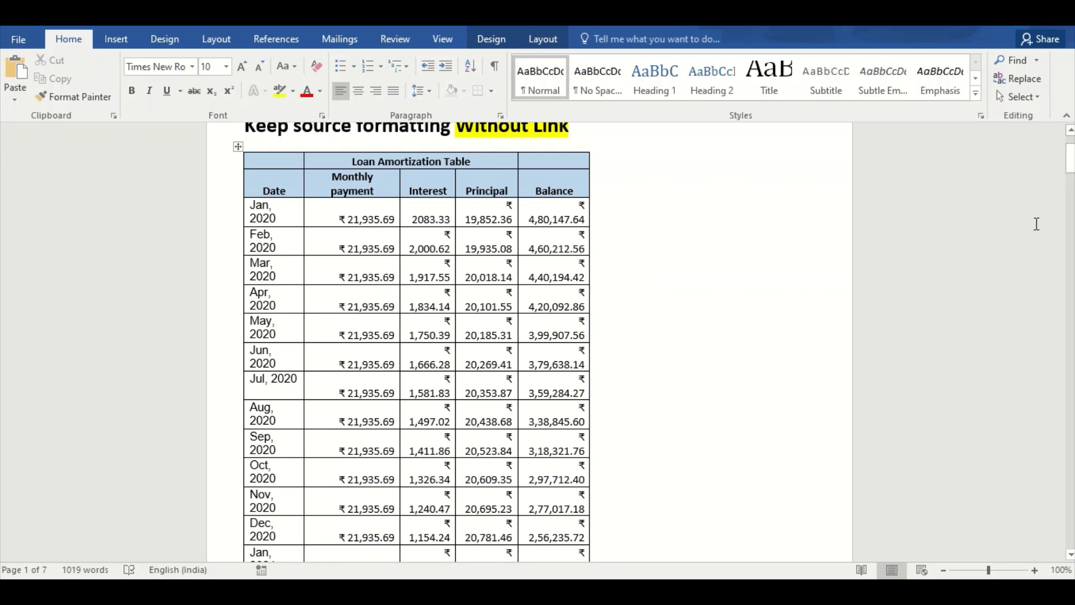
Highlight the words "With Link" in yellow in the heading "Keep source formatting With Link".
drag(1069, 168, 1070, 228)
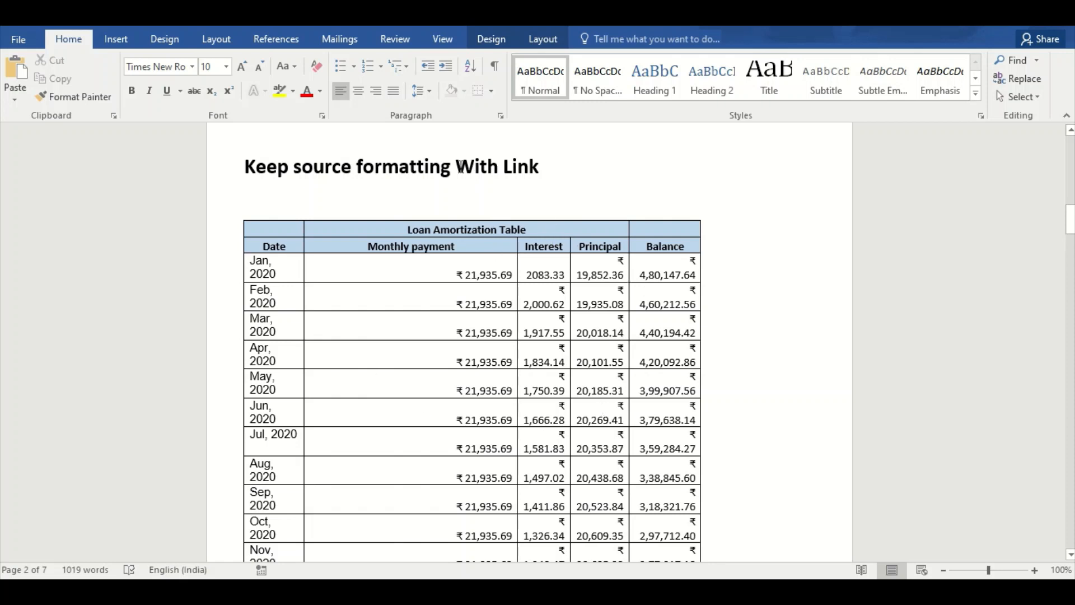
drag(456, 166, 538, 168)
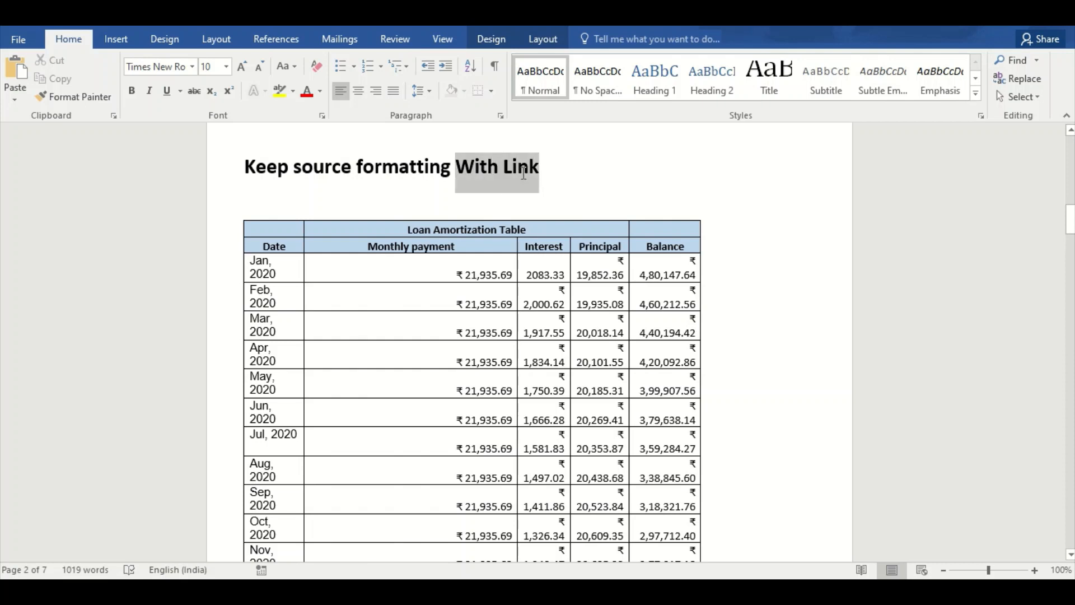
click(280, 94)
click(549, 180)
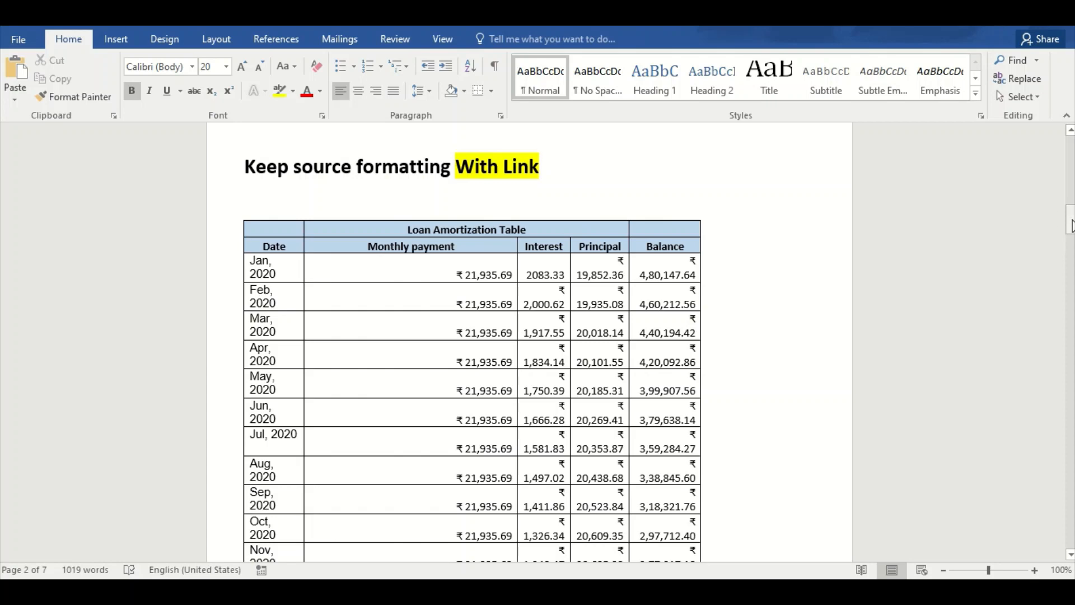
Highlight the words "Without Link" in yellow in the heading "Use destination formatting Without Link".
drag(1071, 221, 1072, 273)
drag(1070, 274, 1070, 281)
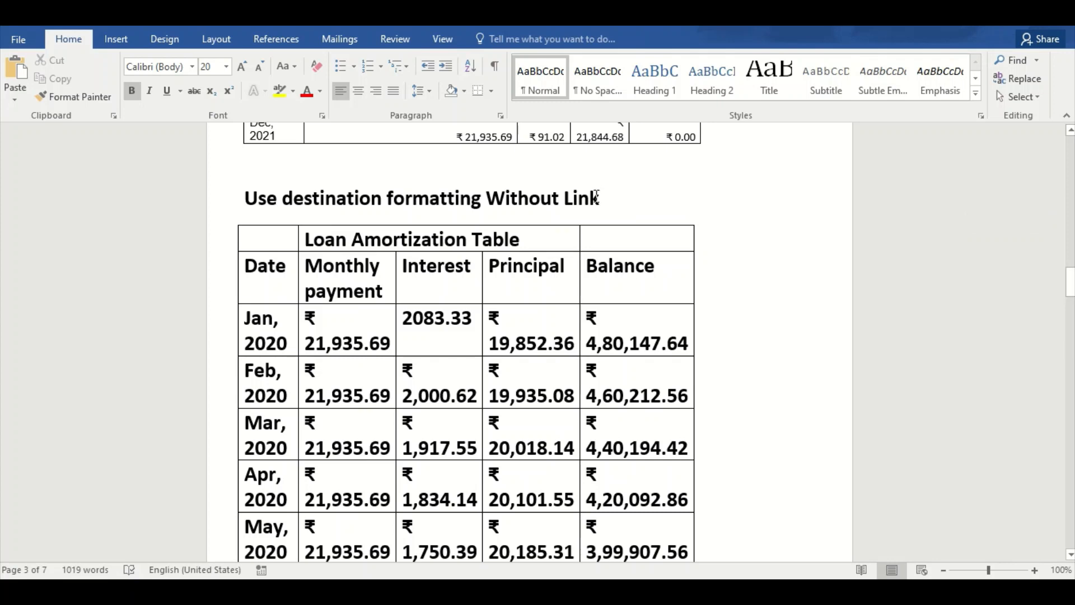
drag(602, 200, 511, 203)
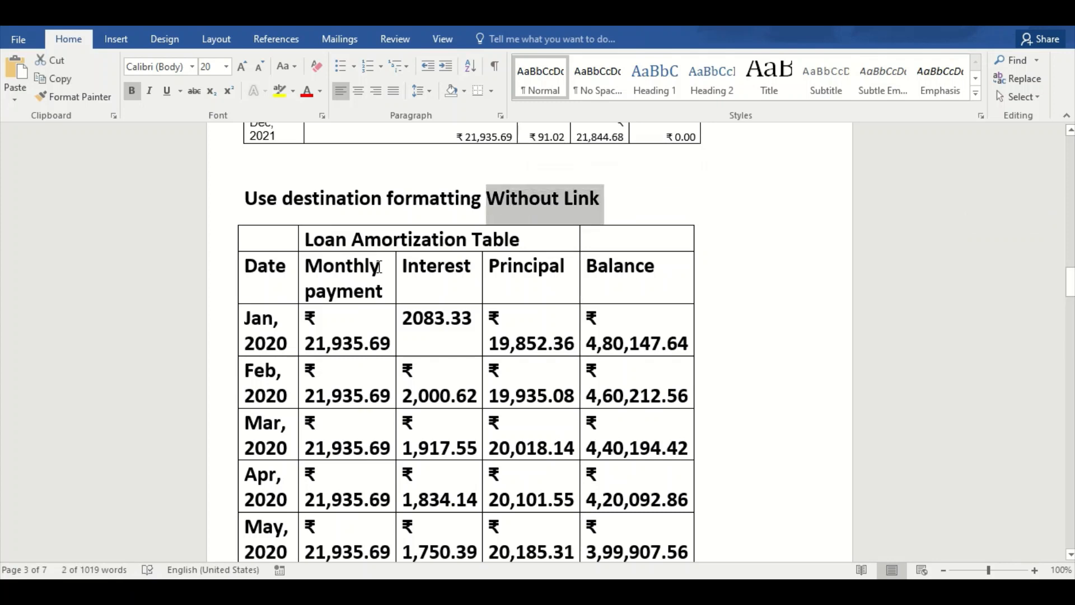
drag(369, 268, 496, 268)
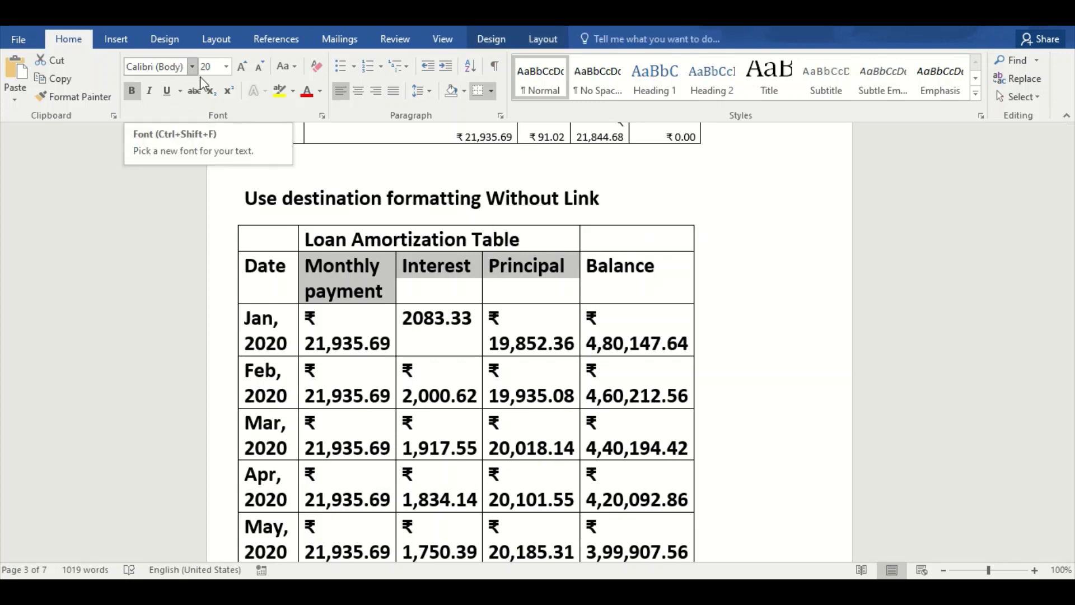
click(642, 198)
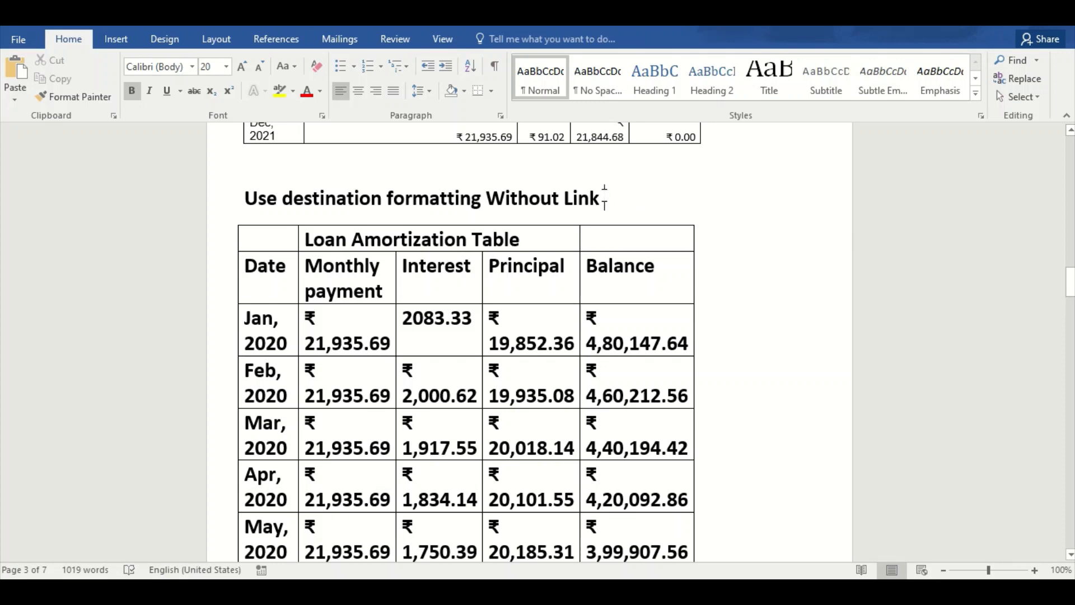
drag(605, 199, 487, 200)
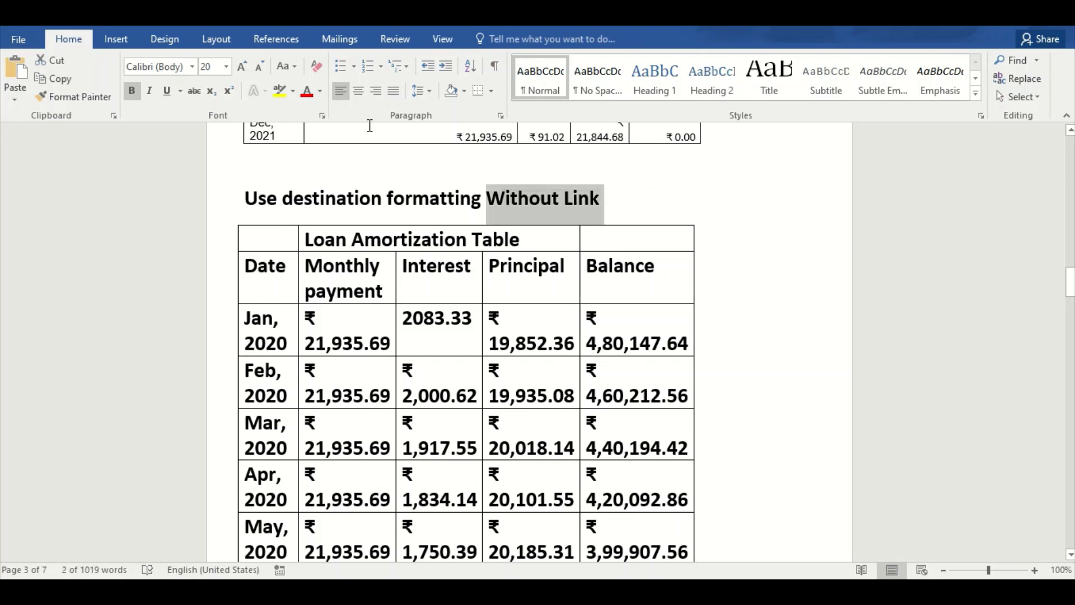
click(280, 94)
Highlight the words "With Link" in yellow in the heading "Use destination formatting With Link".
drag(1071, 290, 1071, 392)
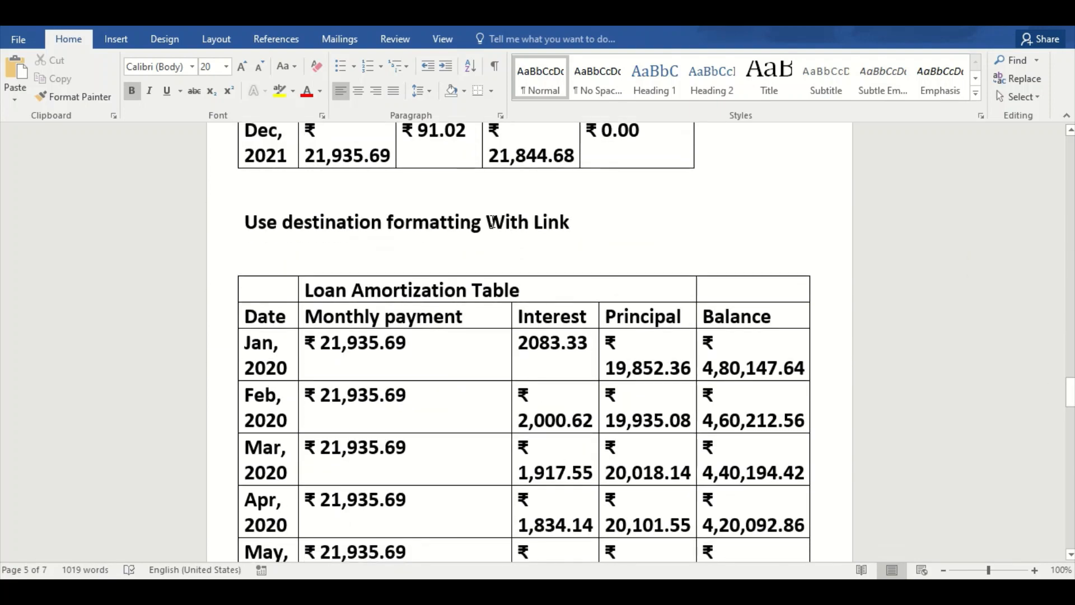
drag(486, 221, 569, 223)
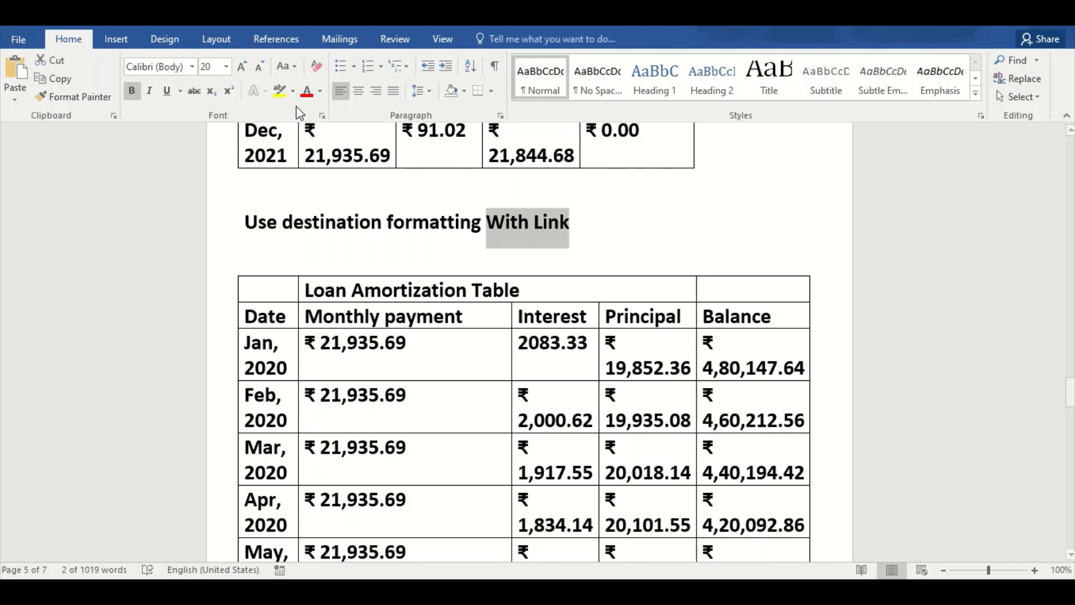
click(280, 91)
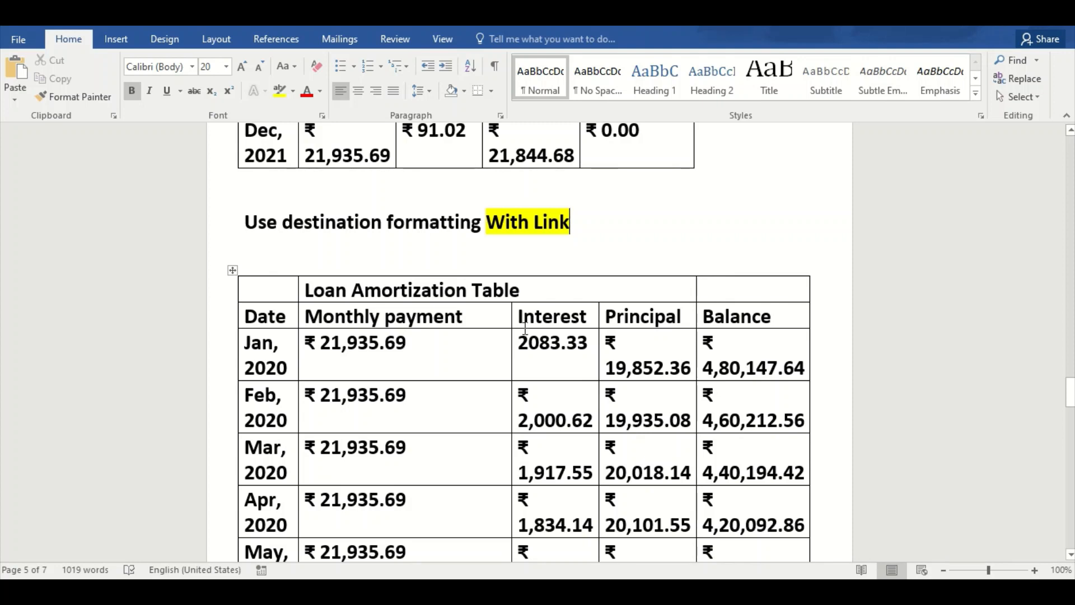
Enlarge the table picture under the heading "As a picture" slightly, keeping its proportions.
drag(1070, 393, 1069, 507)
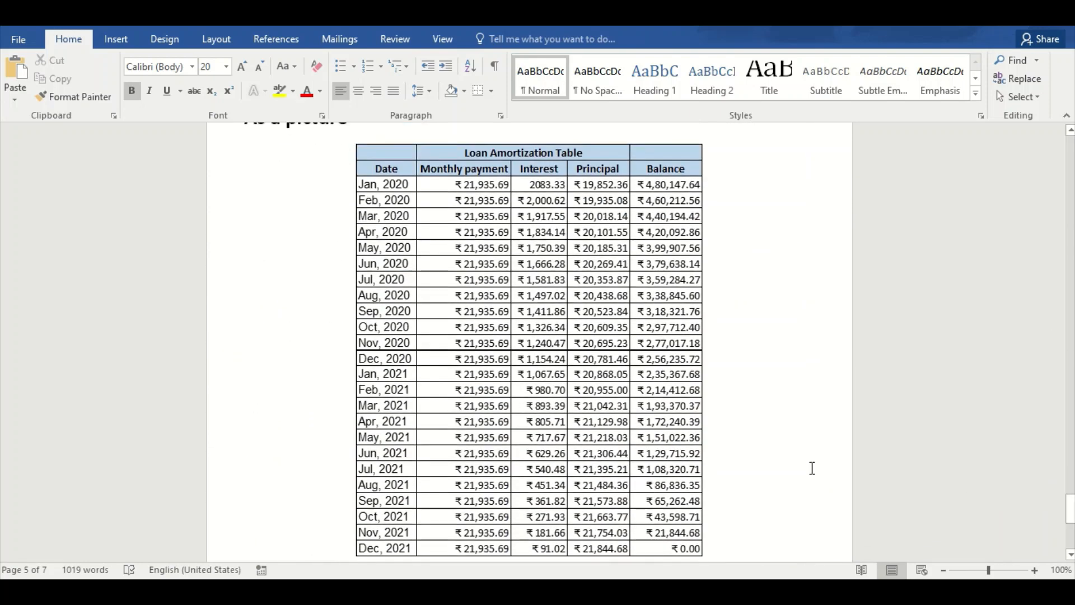
click(672, 450)
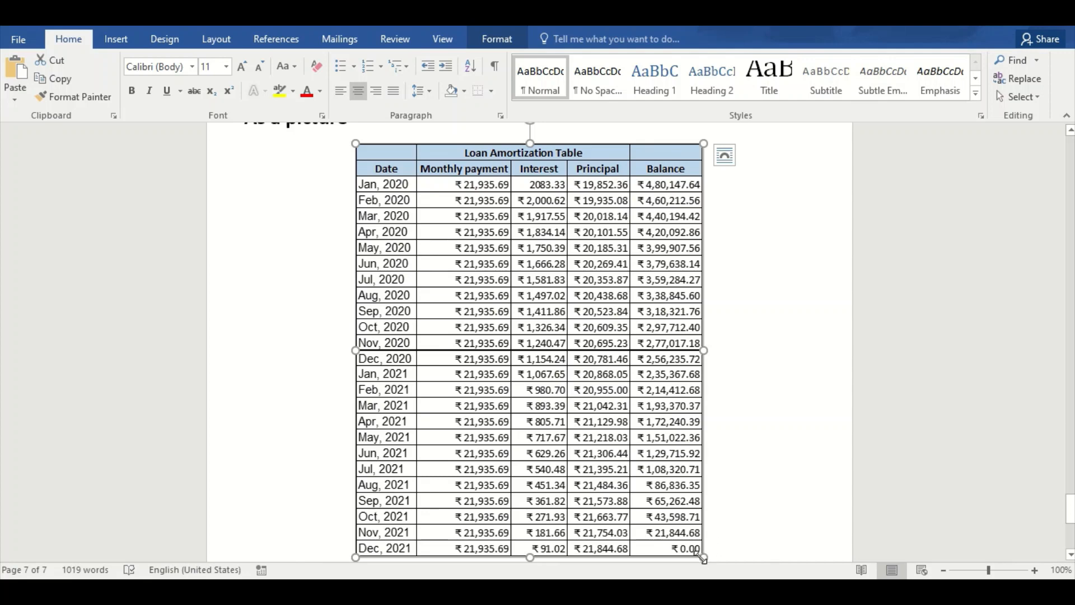
drag(705, 558, 697, 523)
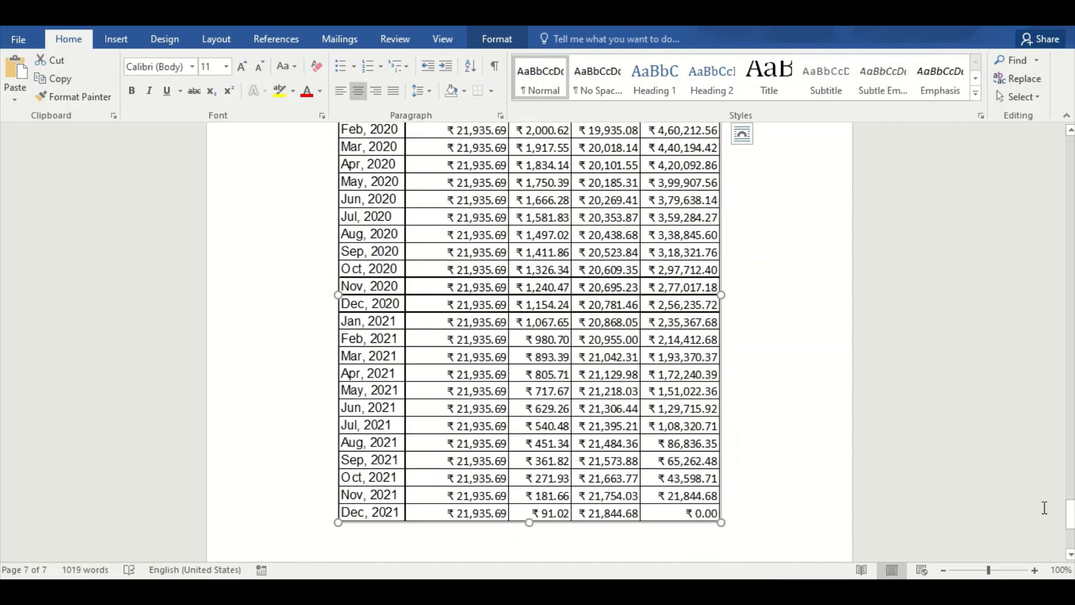
drag(1069, 514, 1069, 505)
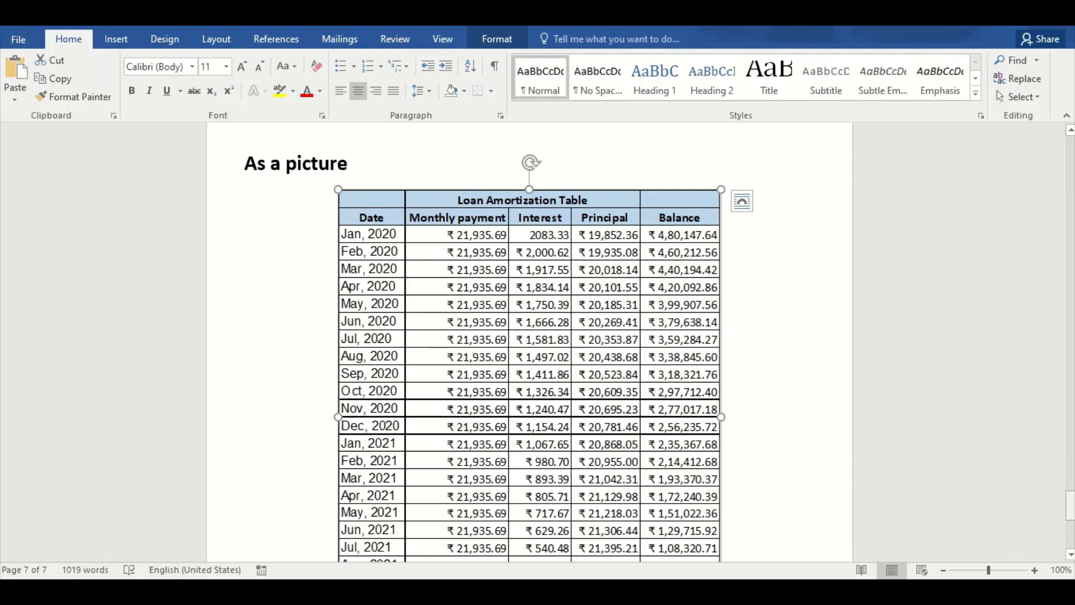
Switch to the Excel worksheet and widen column E enough to show the Payment (Monthly) amount in E6.
drag(1070, 510, 1072, 151)
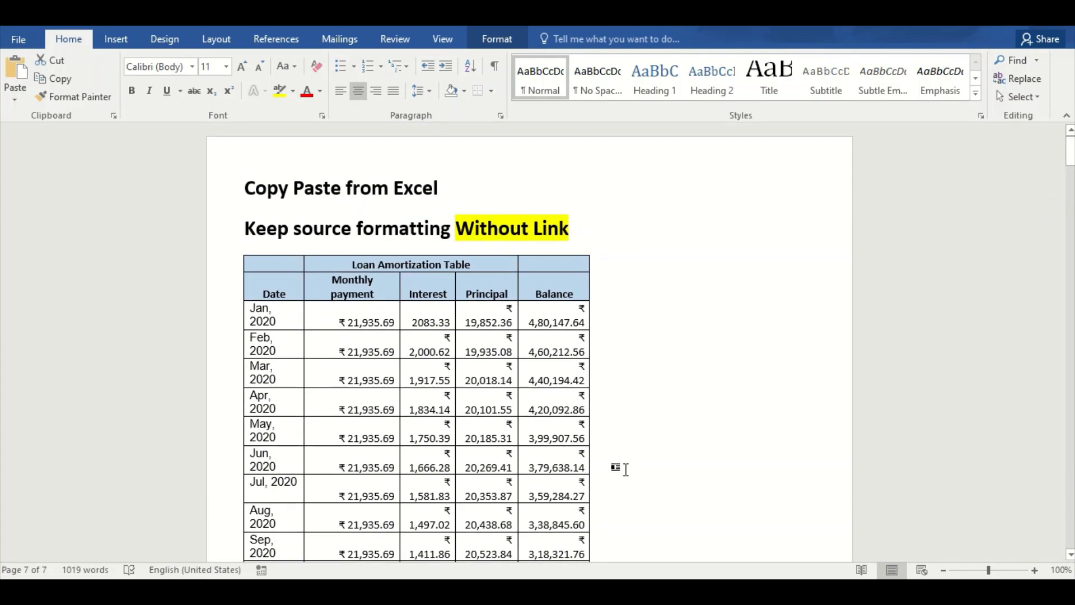
key(alt+Tab)
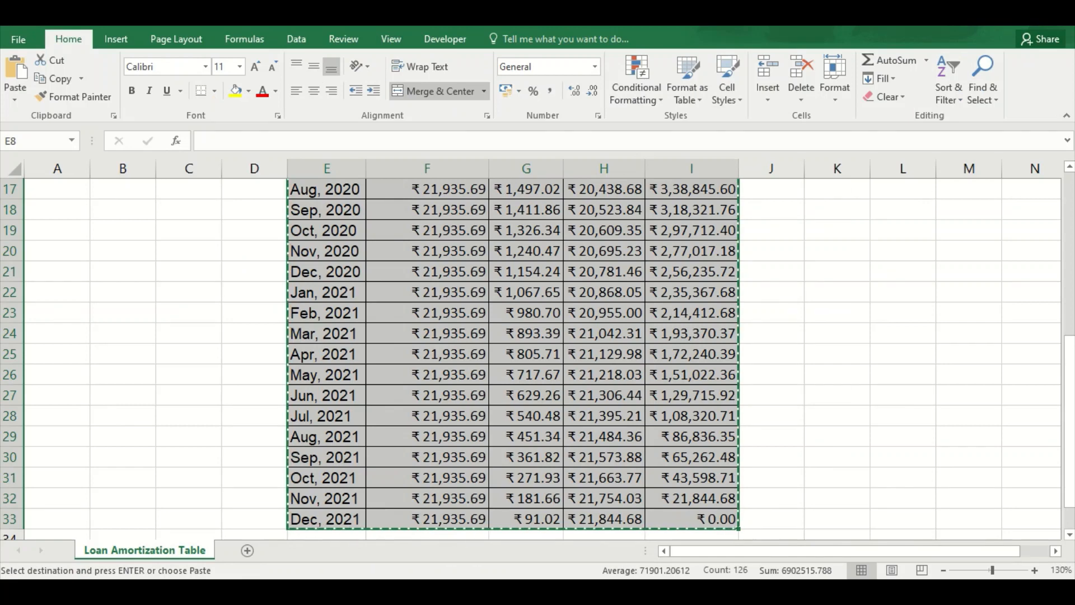
mouse_move(496, 30)
drag(1066, 385, 1066, 212)
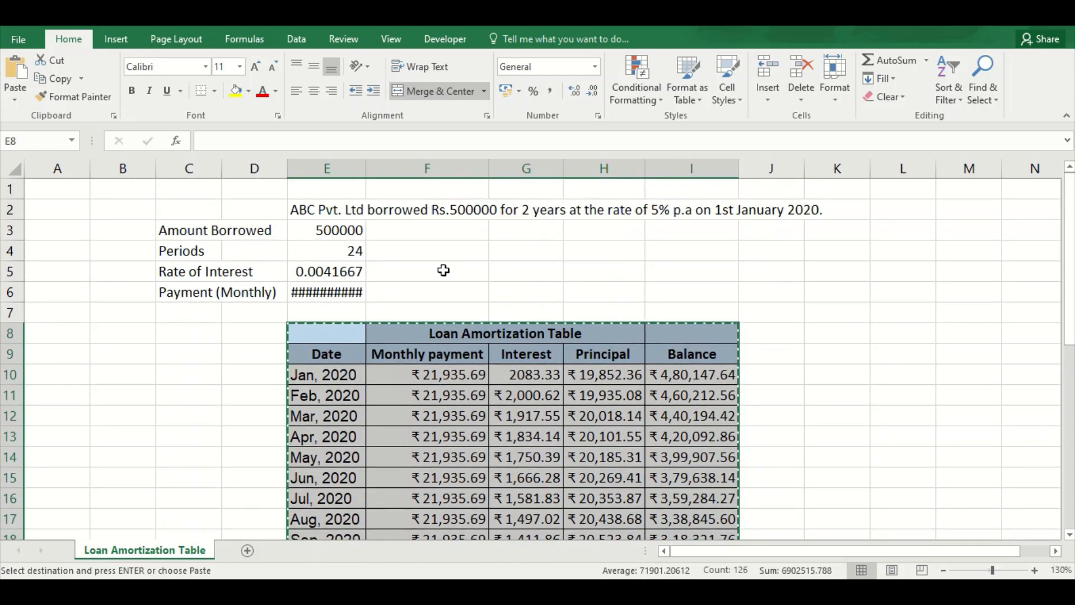
click(324, 295)
drag(364, 166, 378, 166)
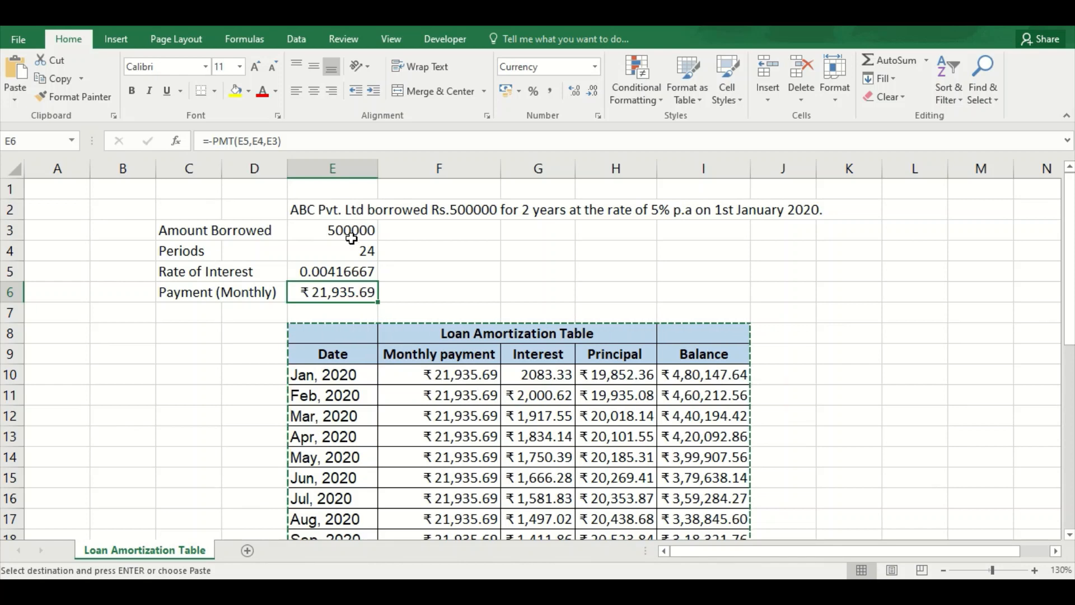
Change the Rate of Interest formula in cell E5 to =0.09/12.
click(325, 272)
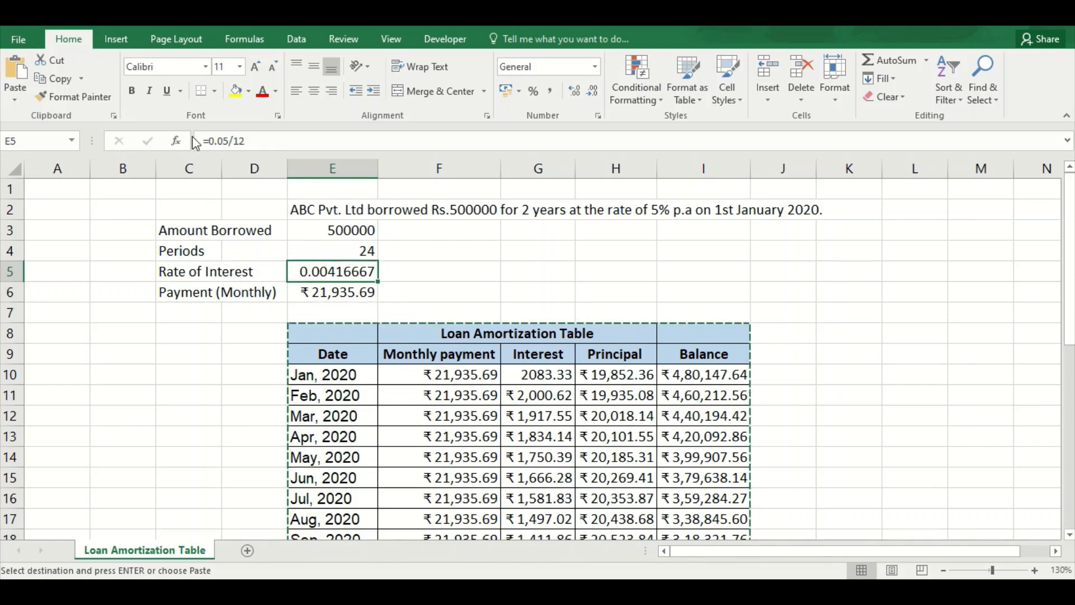
click(230, 141)
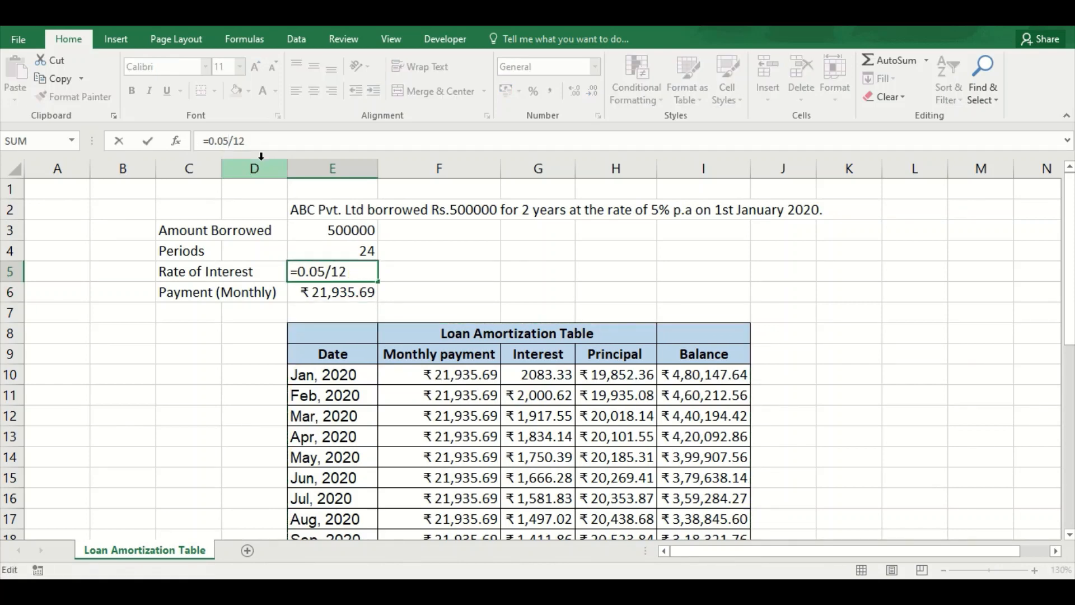
key(BackSpace)
text(9)
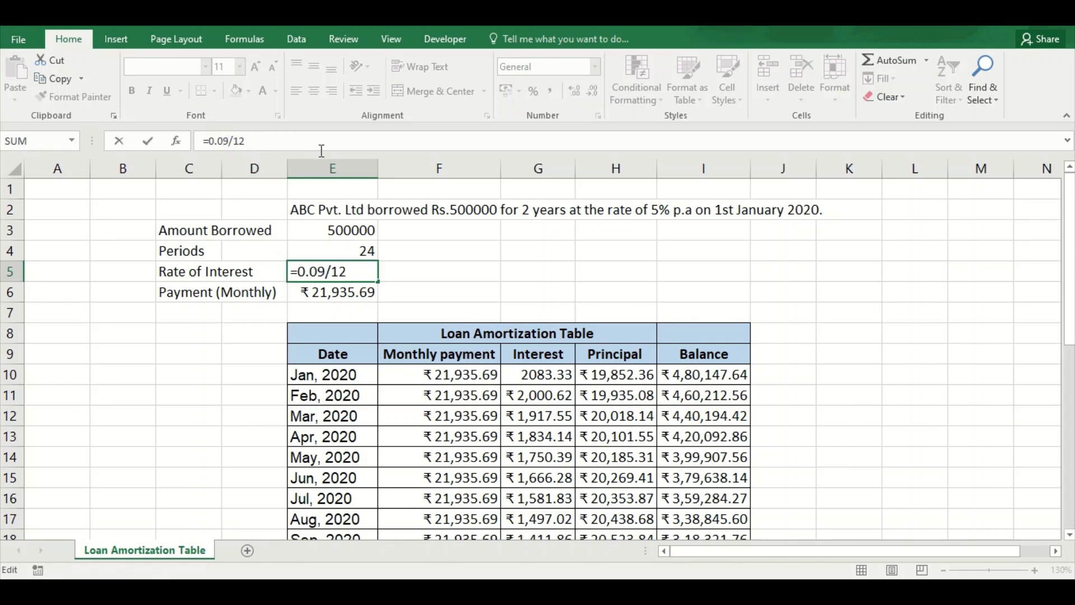
key(Return)
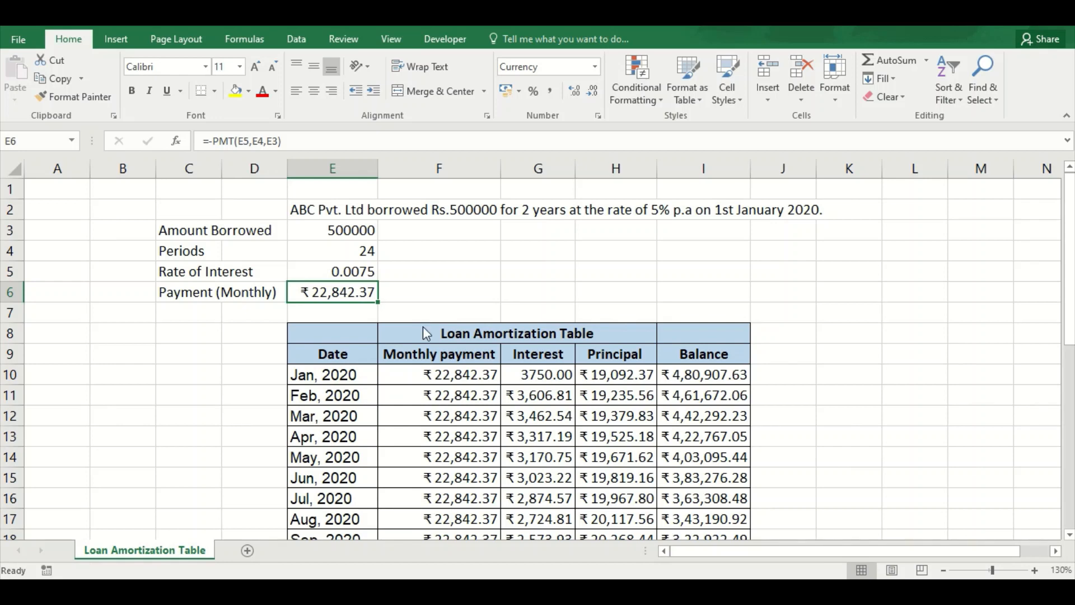
Return to the Word document and highlight in yellow the Jan, 2020 monthly payment in the table under "Keep source formatting Without Link".
key(alt+Tab)
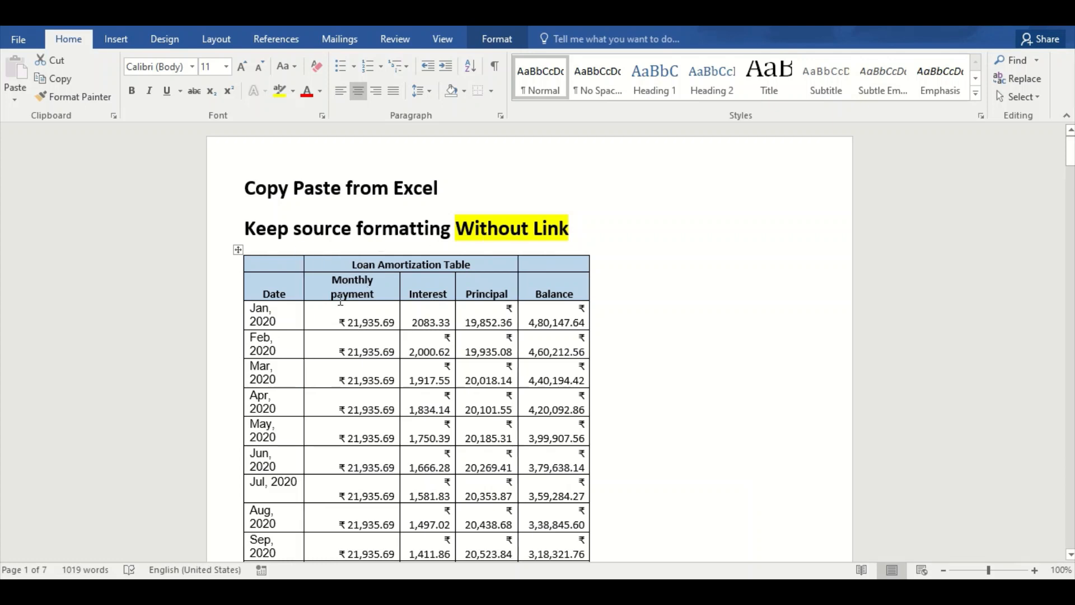
drag(339, 322, 396, 322)
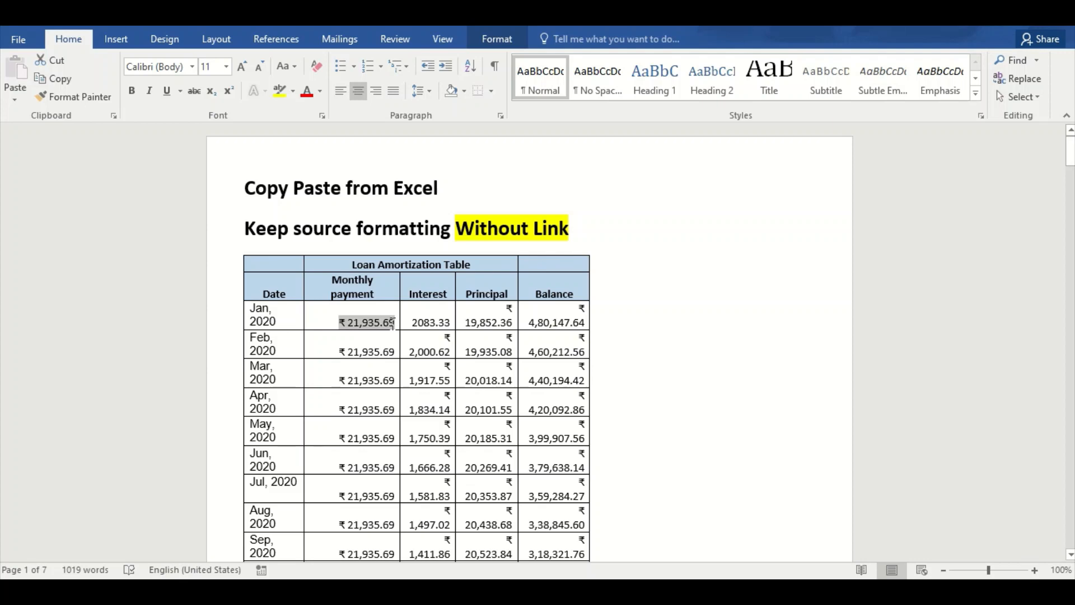
click(279, 90)
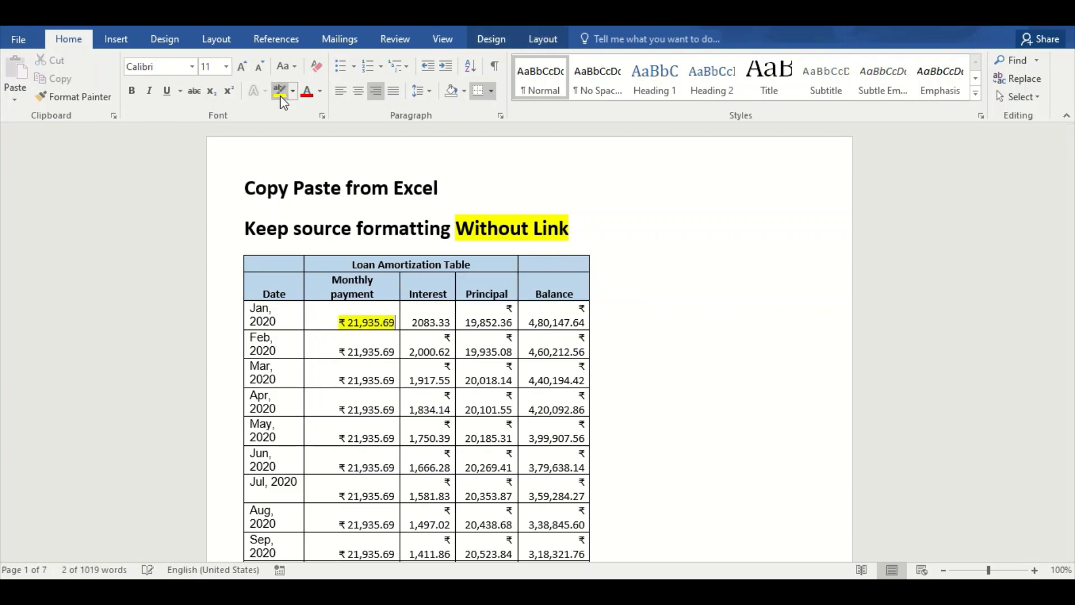
click(367, 329)
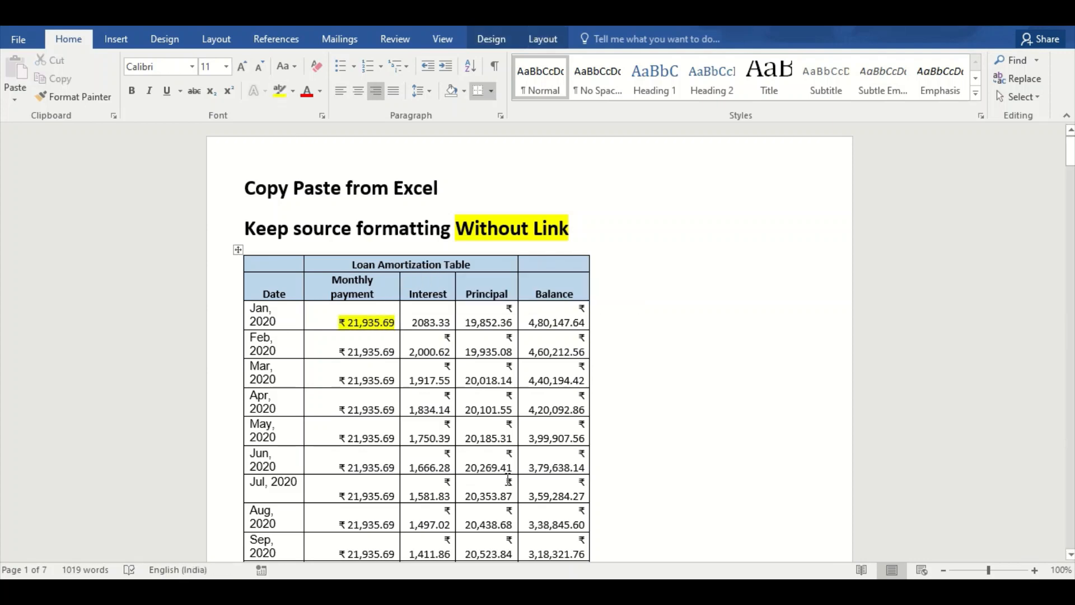
Fill the Payment (Monthly) cell E6 in the Excel worksheet with yellow and return to the Word document.
key(alt+Tab)
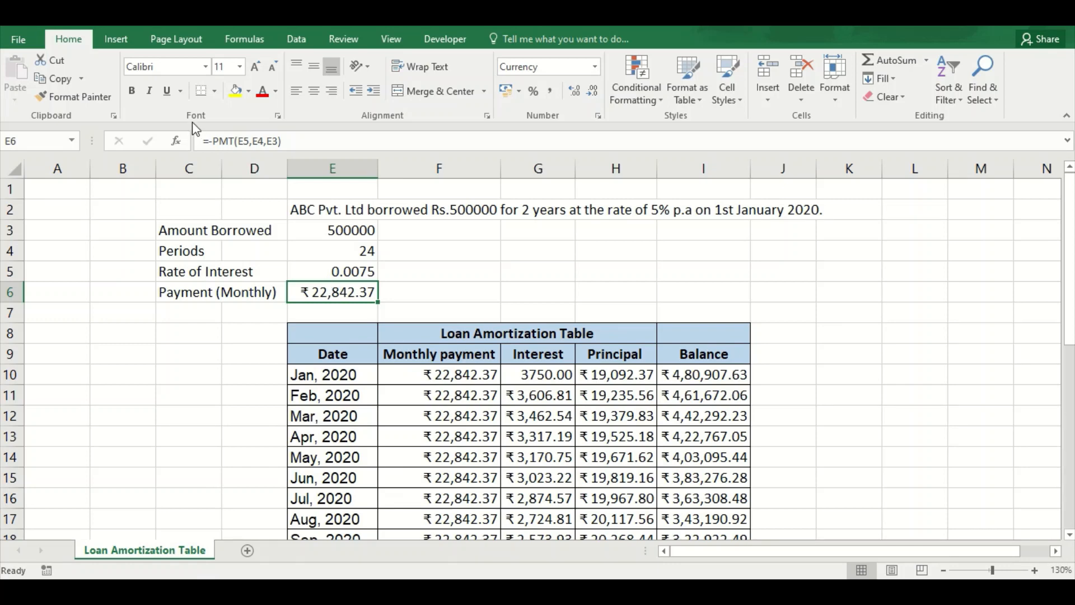
click(236, 92)
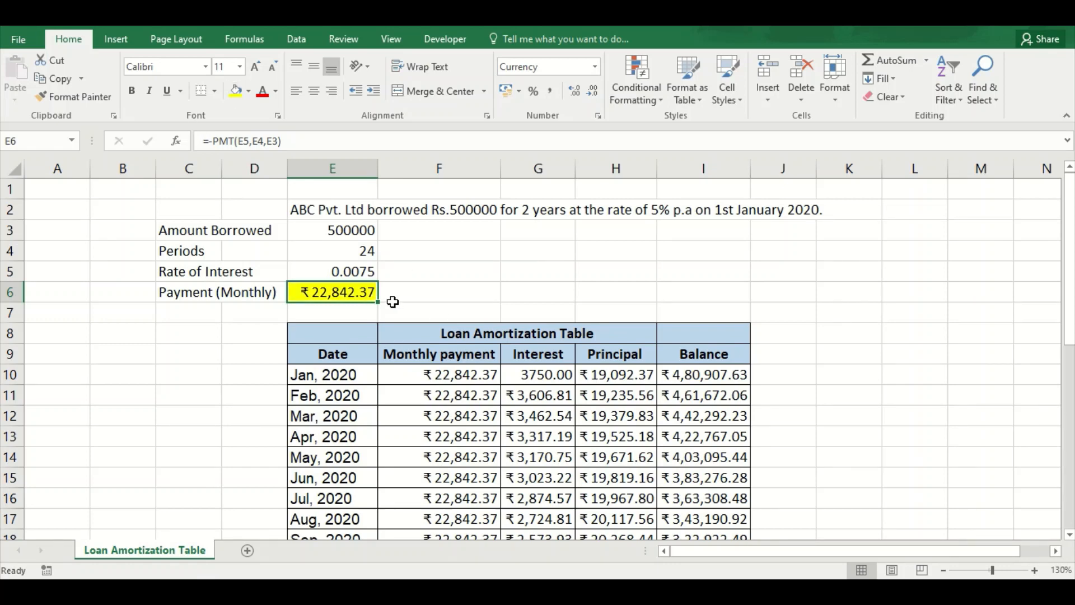
key(alt+Tab)
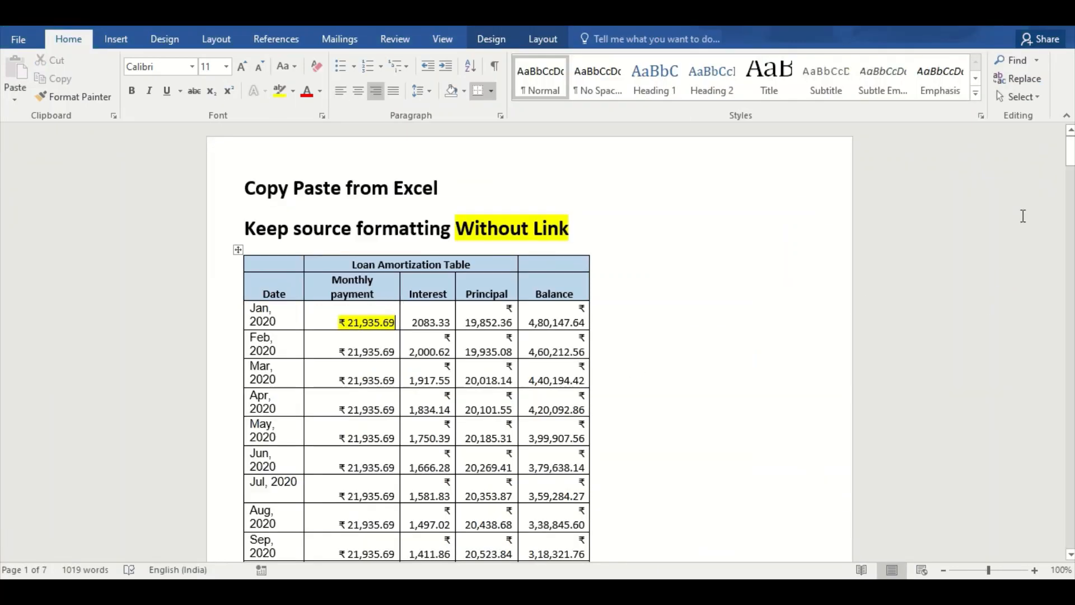
Highlight in yellow the Jan, 2020 monthly payment in the table under "Keep source formatting With Link".
drag(1070, 151, 1070, 224)
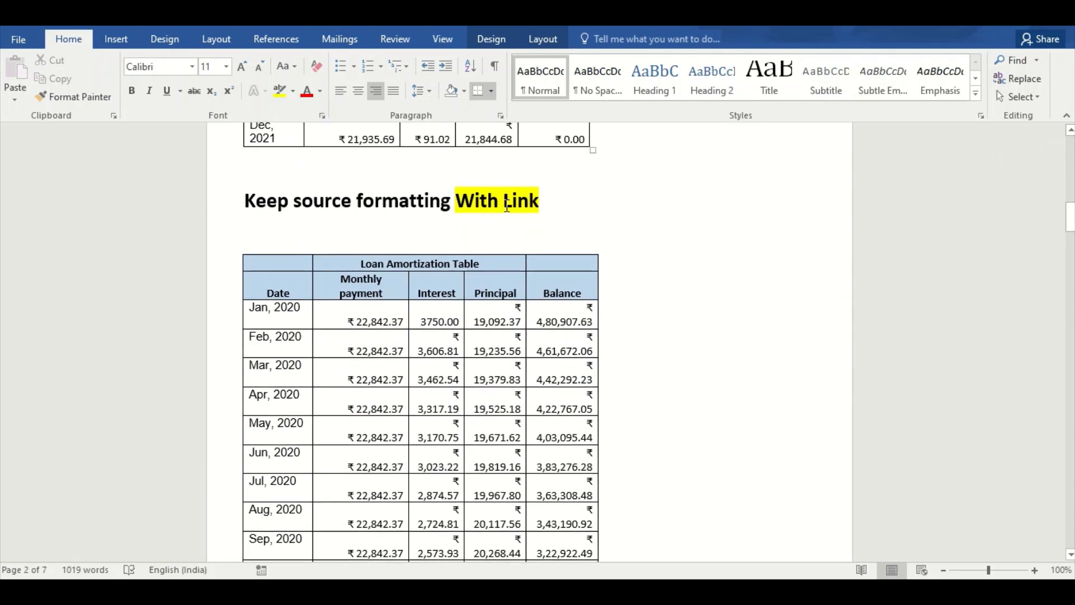
drag(350, 315, 392, 322)
click(376, 327)
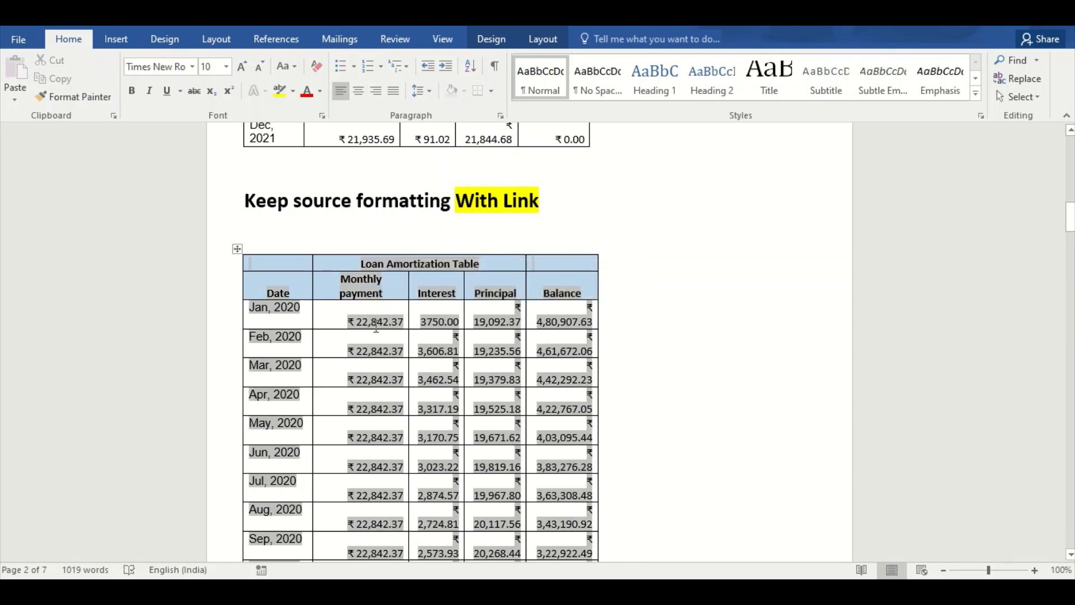
click(372, 323)
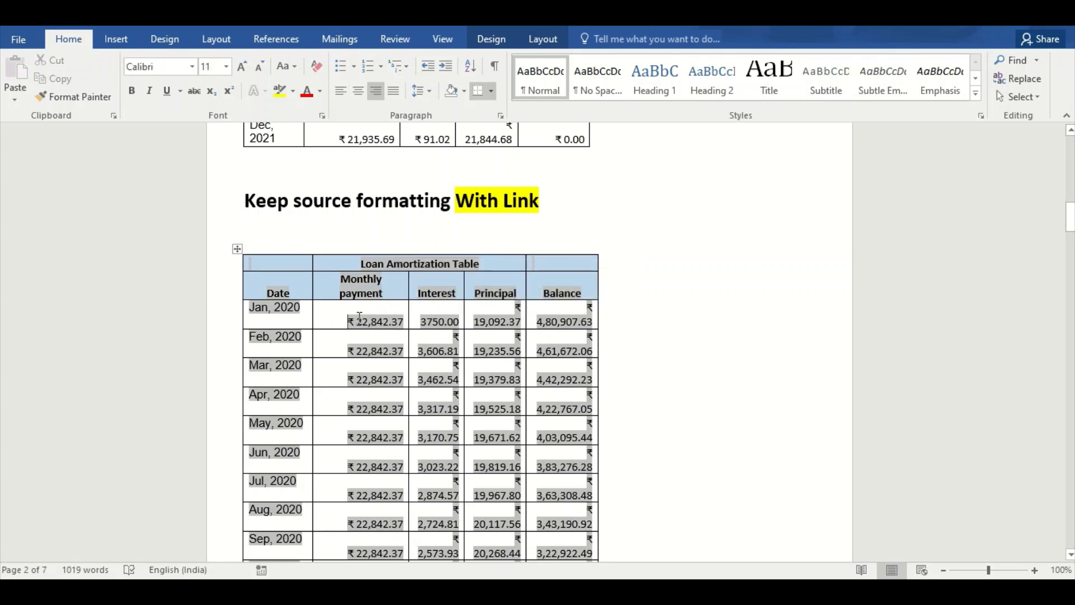
click(312, 289)
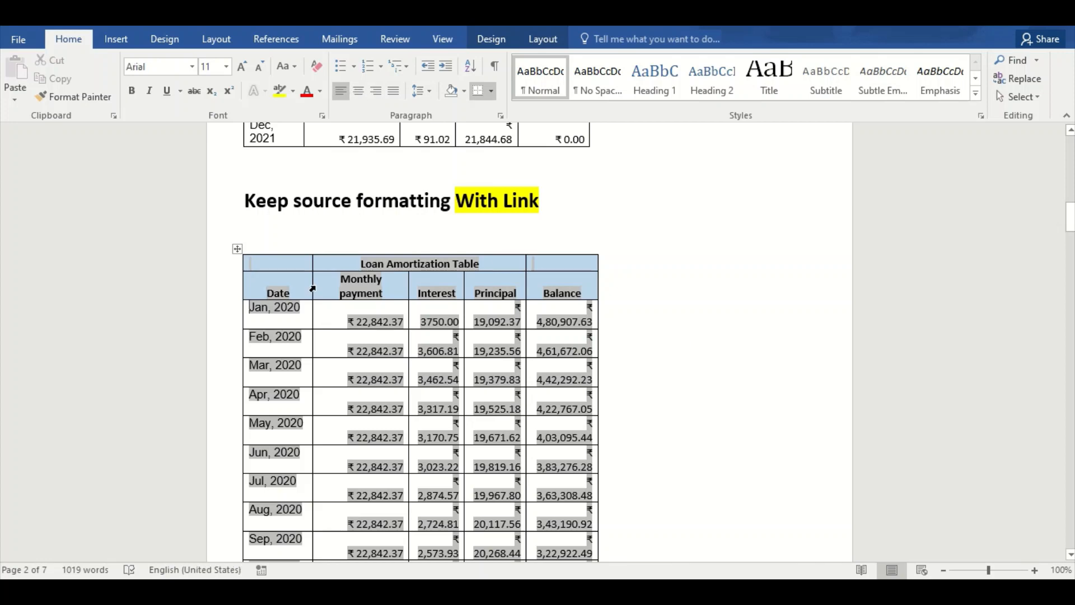
key(Down)
key(Right)
key(shift+Right)
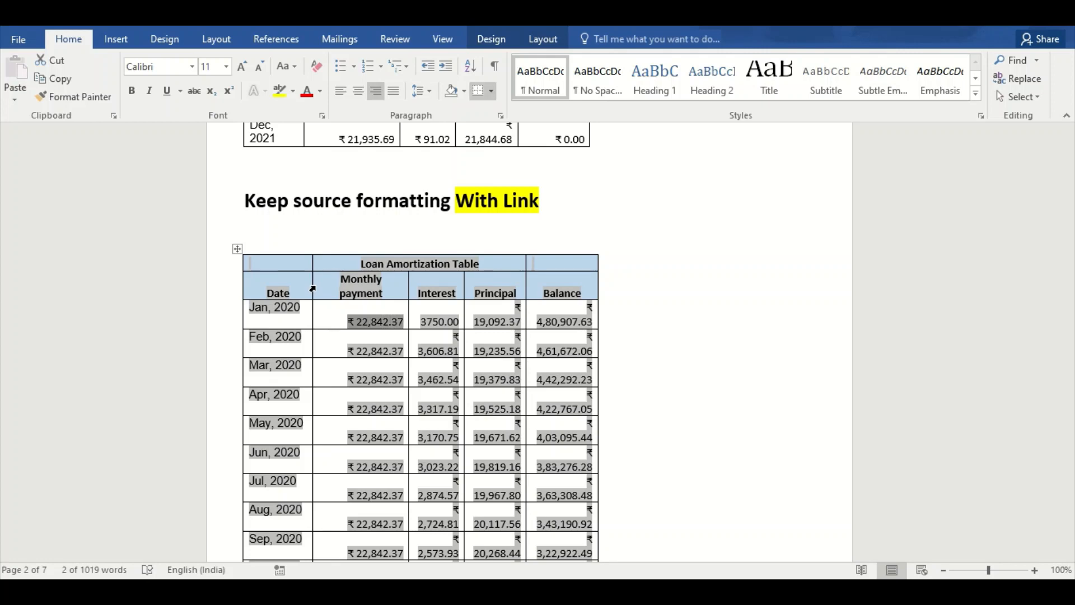
click(278, 91)
click(406, 367)
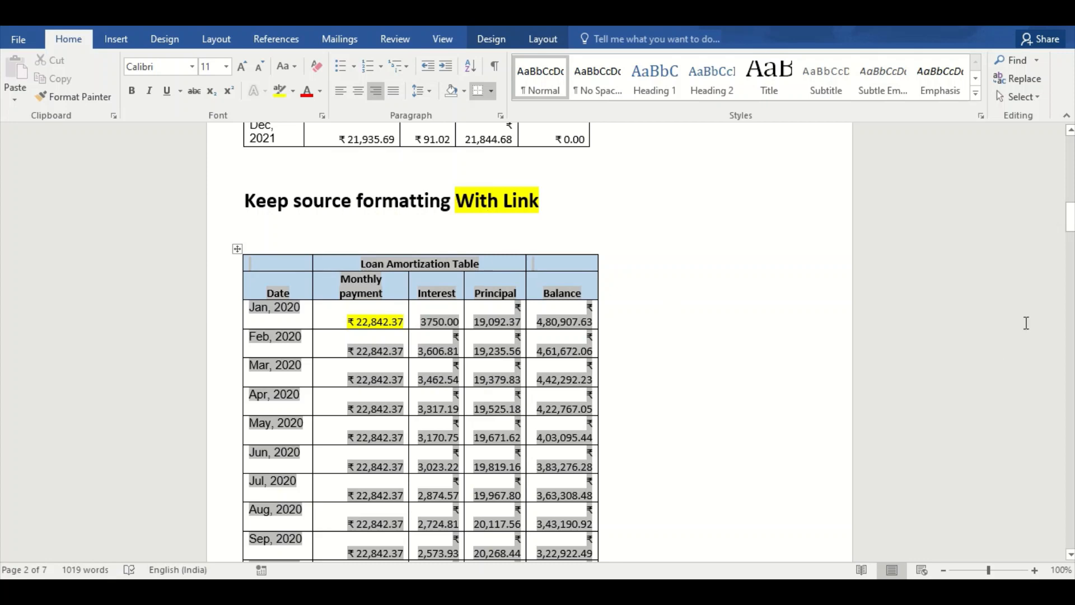
Highlight in yellow the Jan, 2020 monthly payment amount in the table under "Use destination formatting Without Link".
drag(1070, 233, 1071, 291)
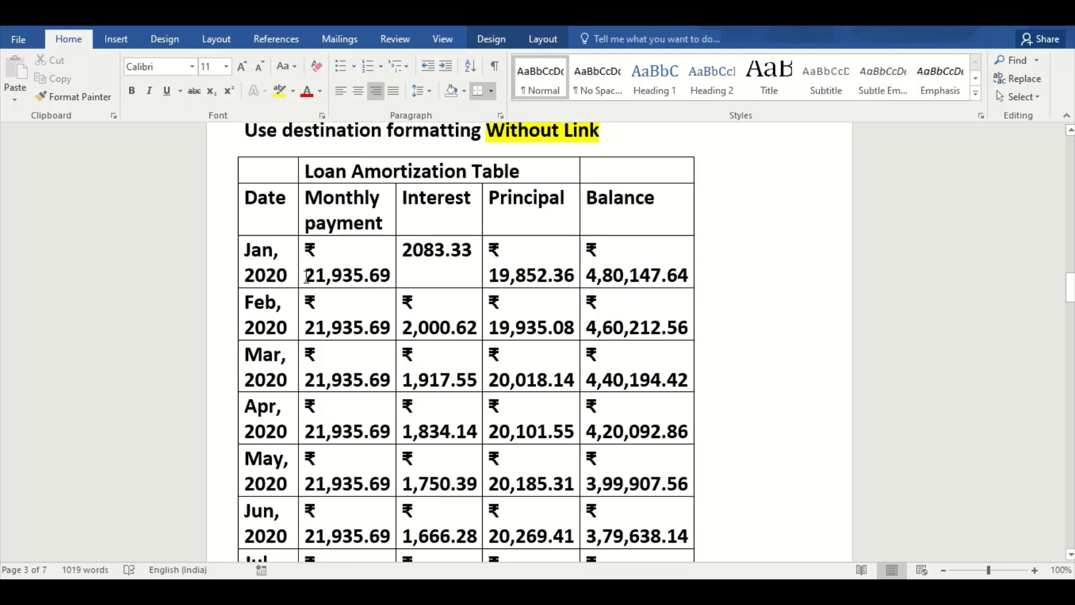
drag(307, 275, 390, 275)
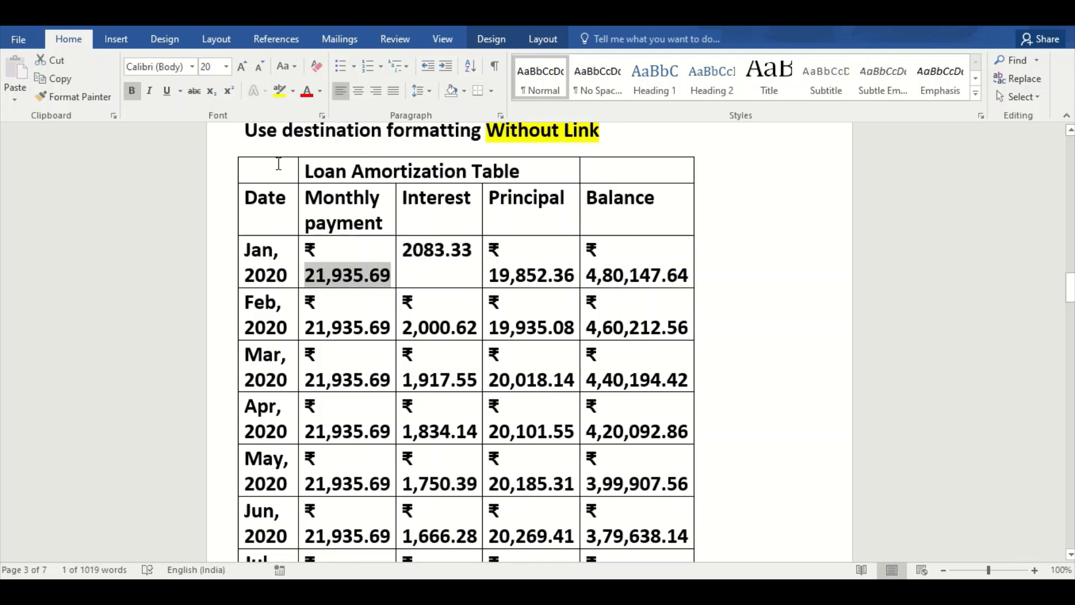
click(275, 89)
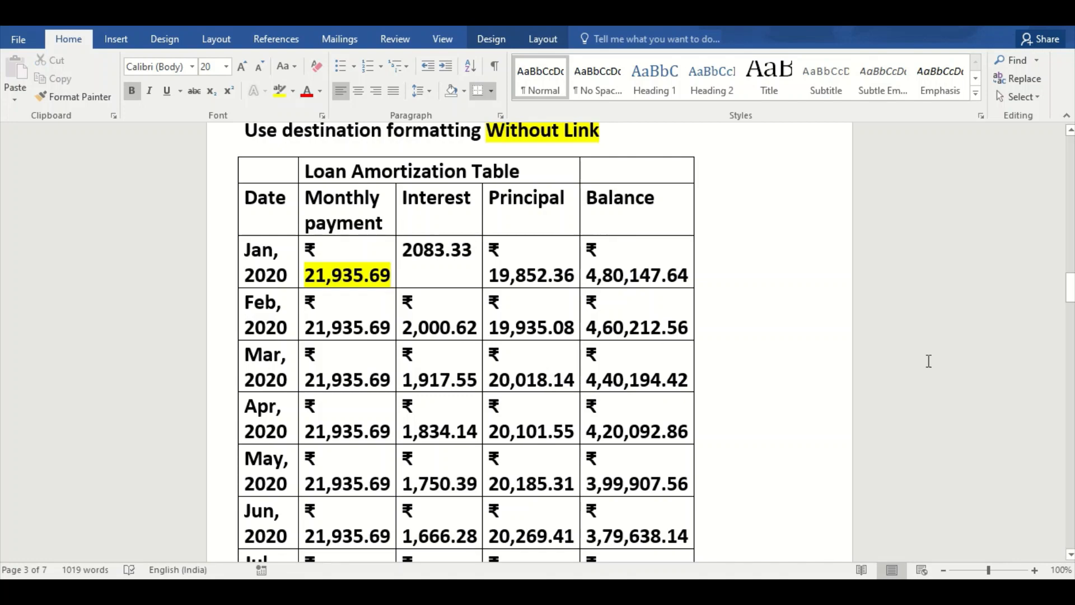
Highlight in yellow the Jan, 2020 monthly payment in the table under "Use destination formatting With Link".
drag(1070, 290, 1070, 391)
drag(412, 348, 305, 356)
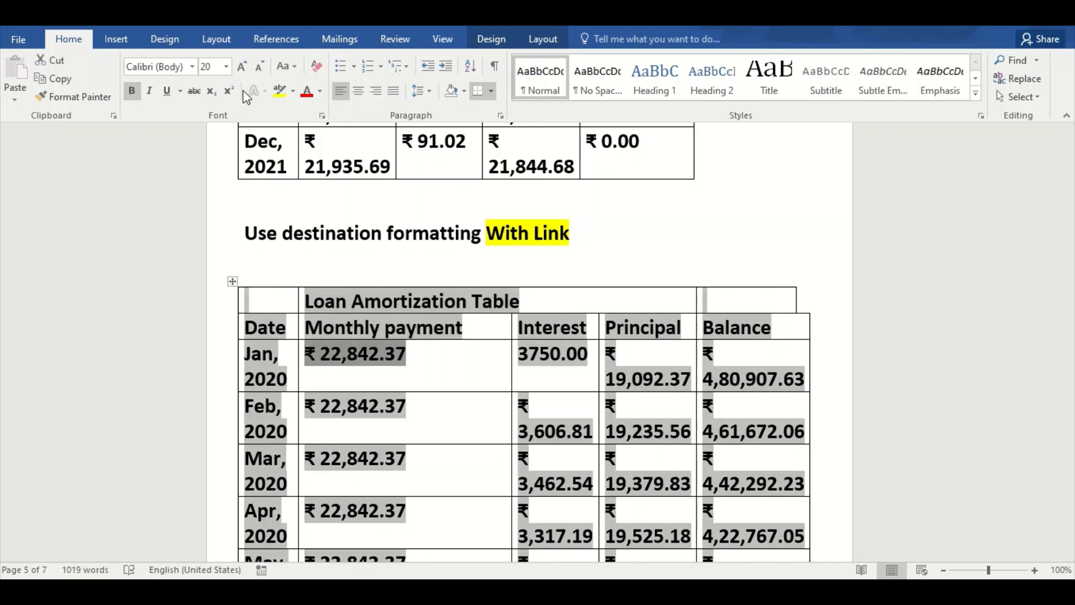
click(280, 92)
key(Left)
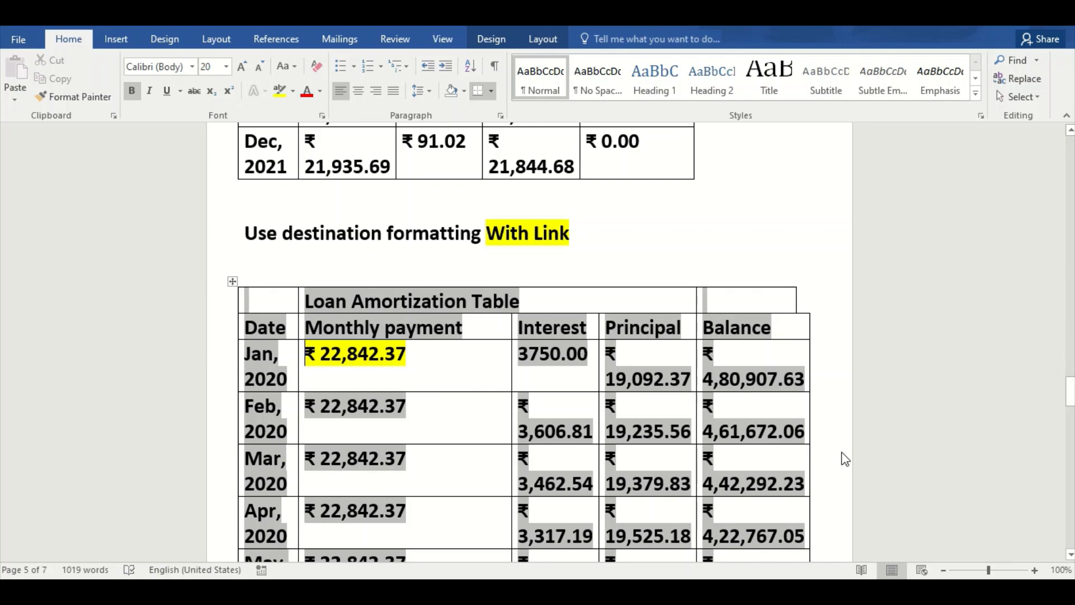
Compare the monthly payments in the table under "As a picture" with the Excel worksheet, returning to the Word document.
key(alt+Tab)
drag(1070, 399, 1069, 507)
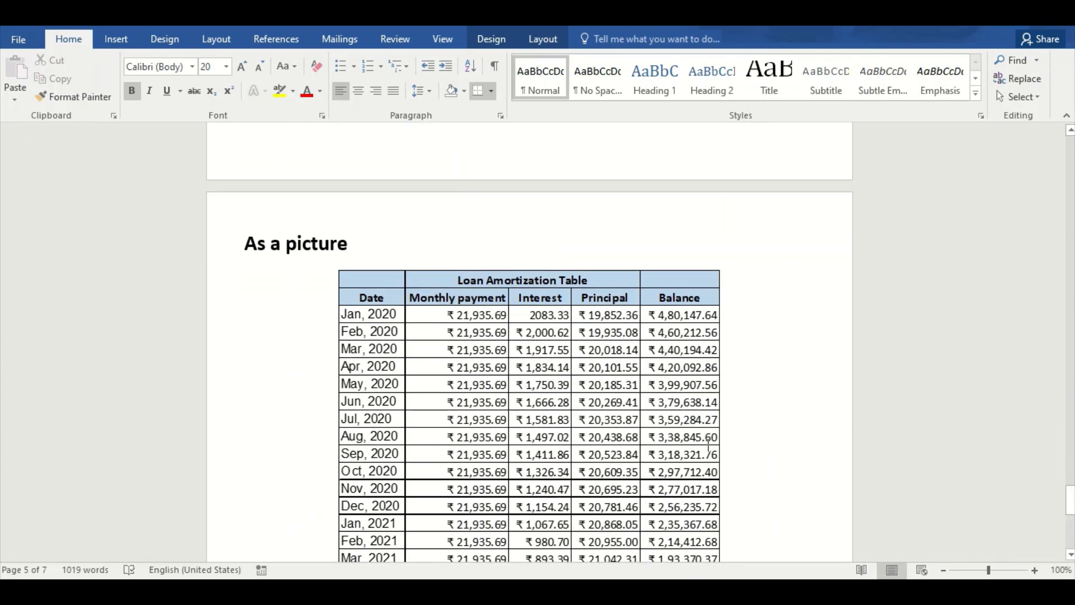
click(470, 344)
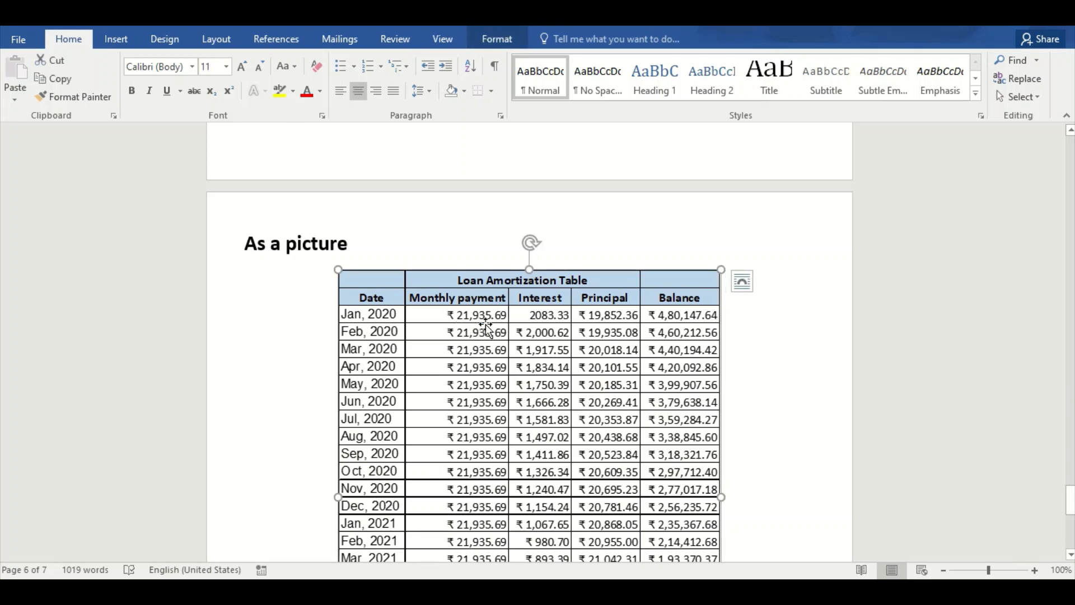
key(alt+Tab)
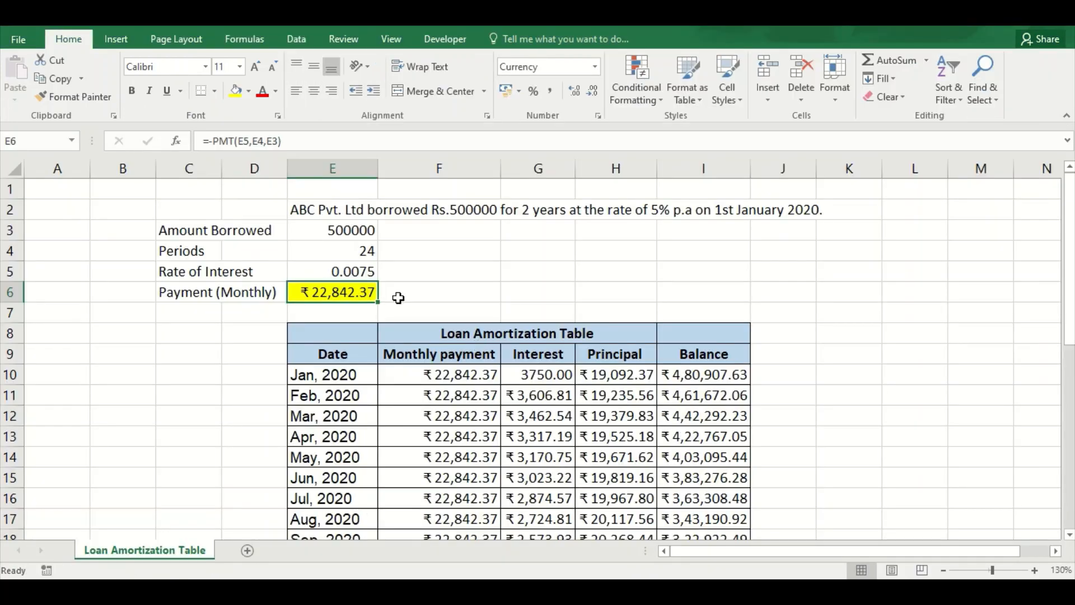
key(alt+Tab)
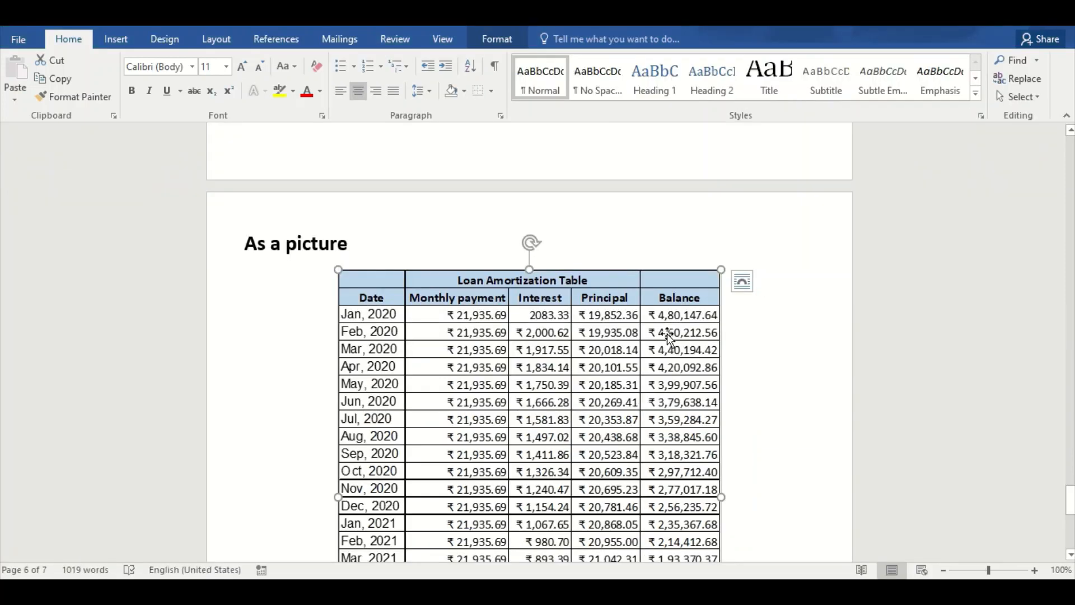
Review the highlighted monthly payments in the "Keep source formatting" tables without and with link, ending at the document's beginning.
drag(1071, 487, 1070, 151)
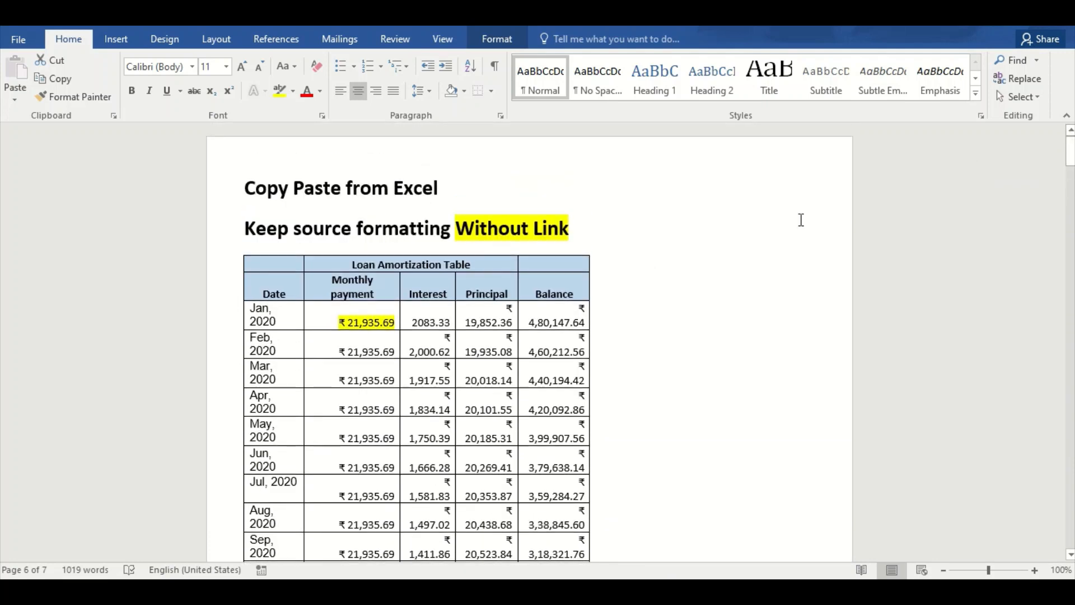
click(455, 188)
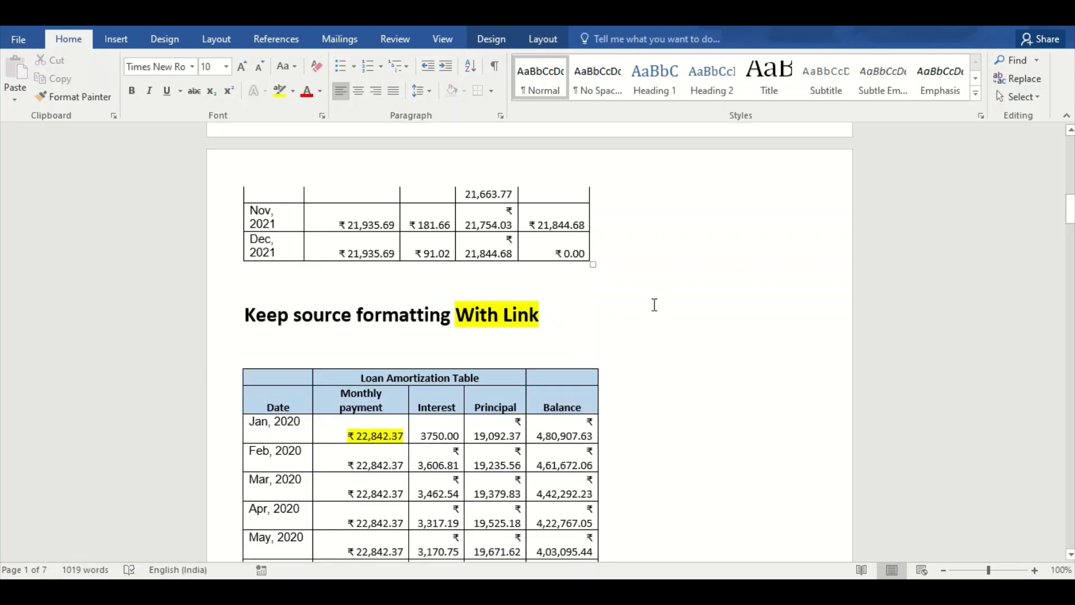
drag(1069, 217, 1069, 137)
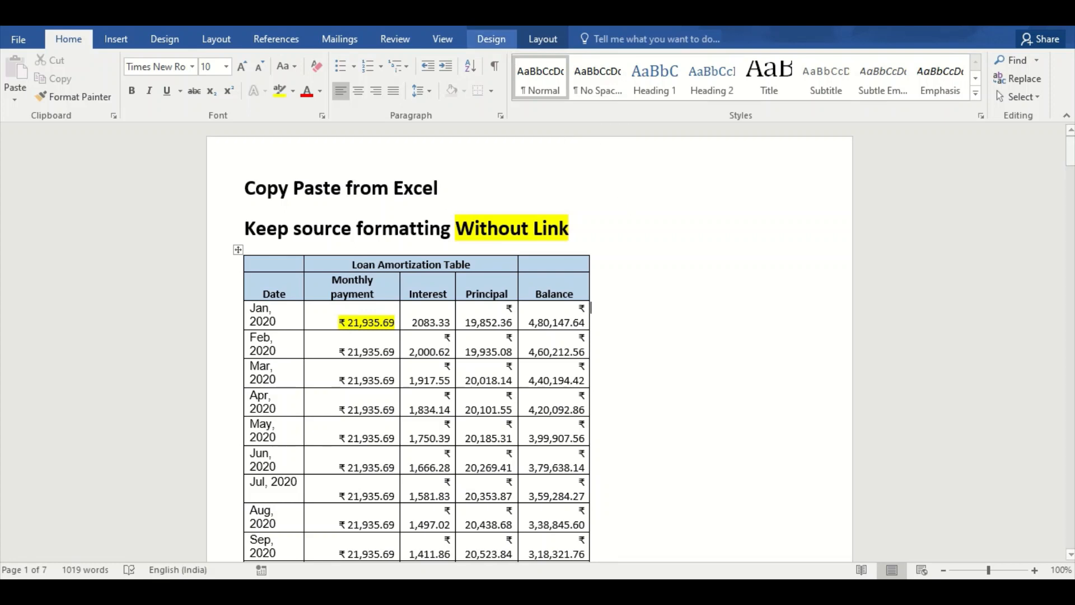
click(472, 41)
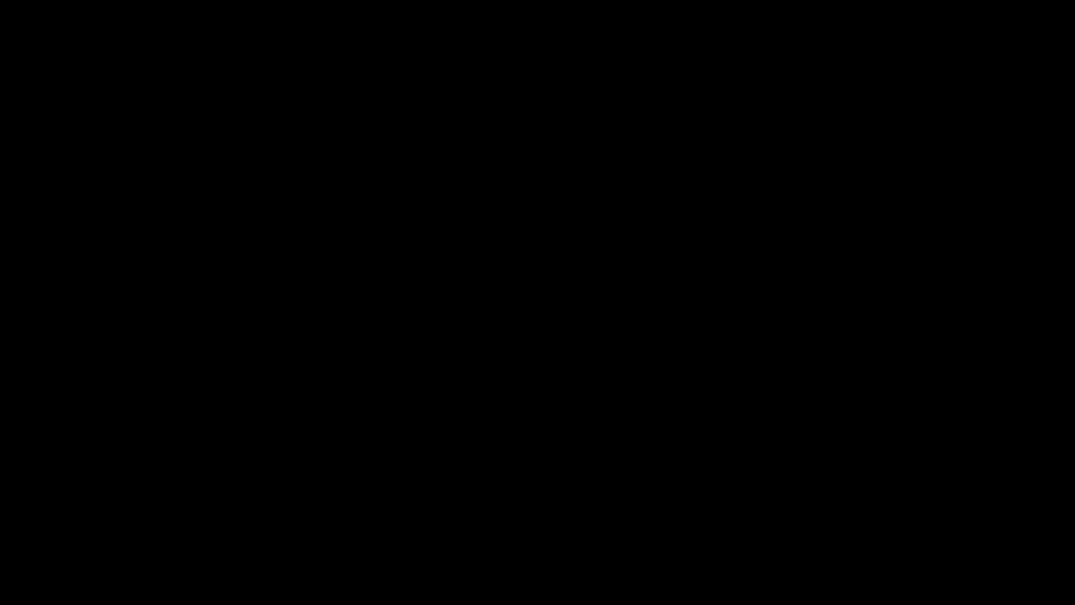